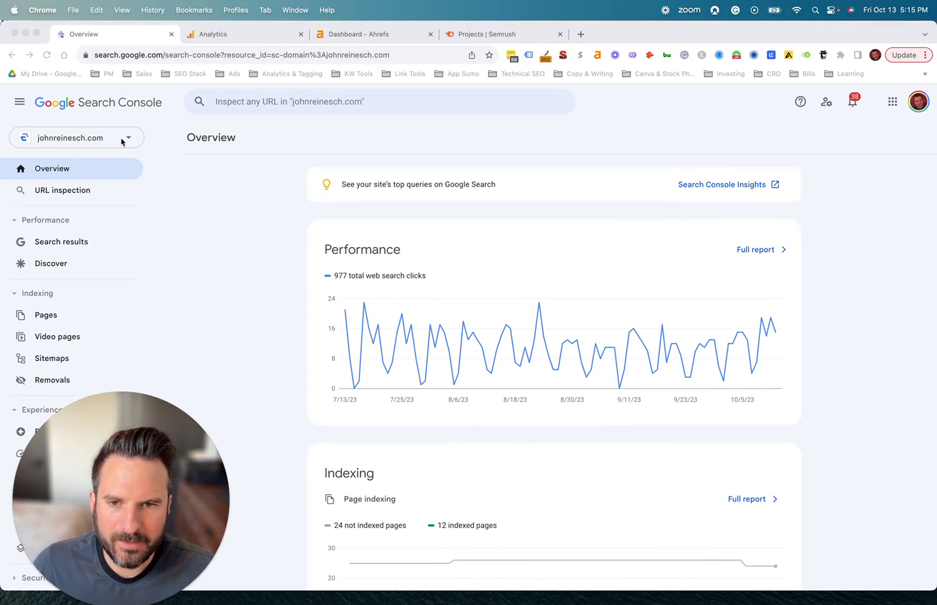
Open the Search Console Links report and review the 150 external and 115 internal links and top linking sites.
scroll(124, 230, down, 5)
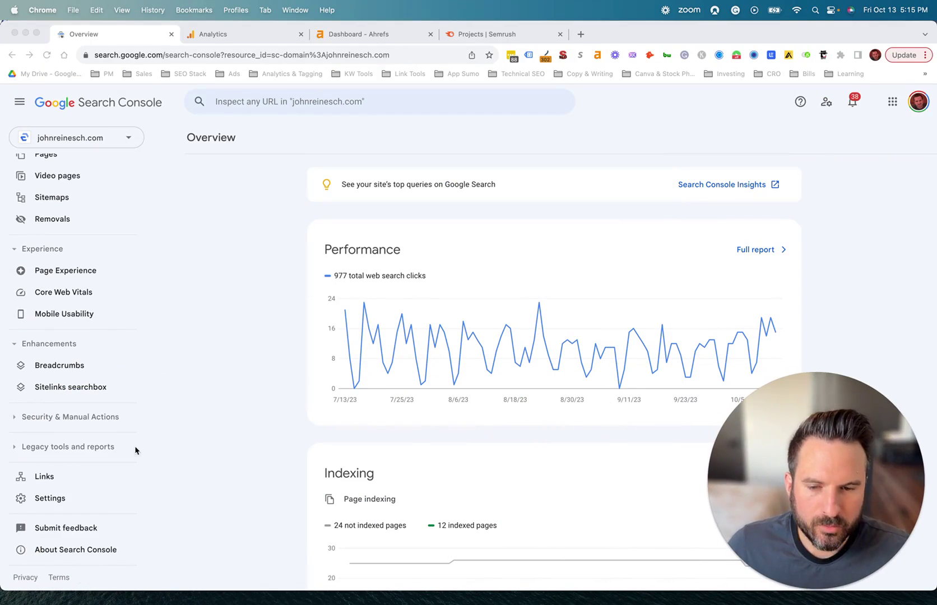
click(47, 473)
click(47, 476)
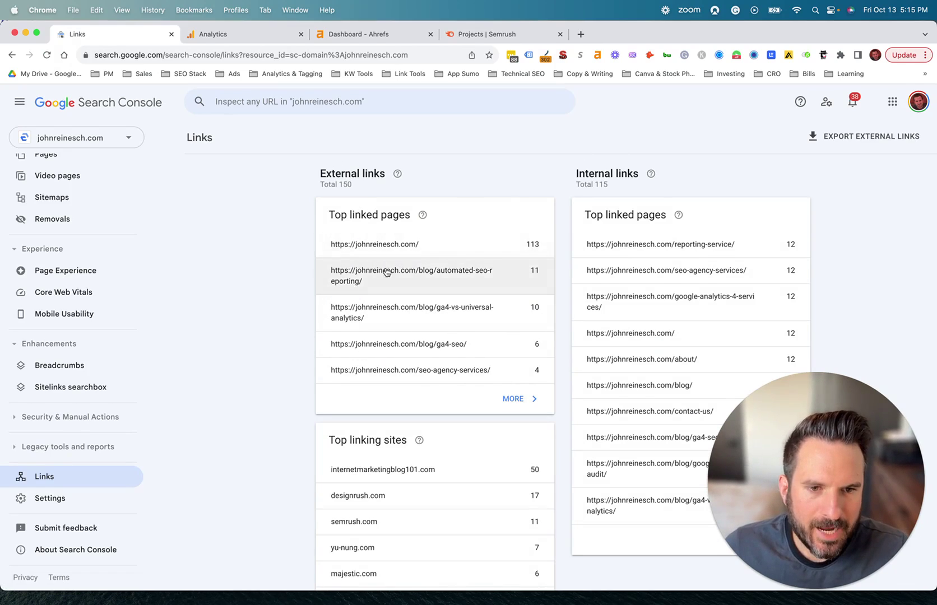
scroll(389, 241, down, 2)
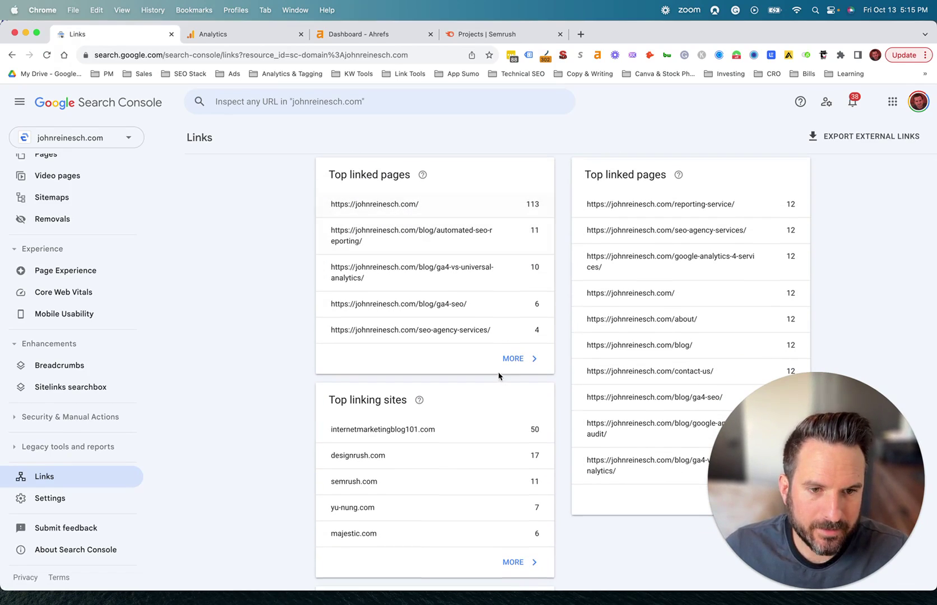
scroll(686, 222, up, 2)
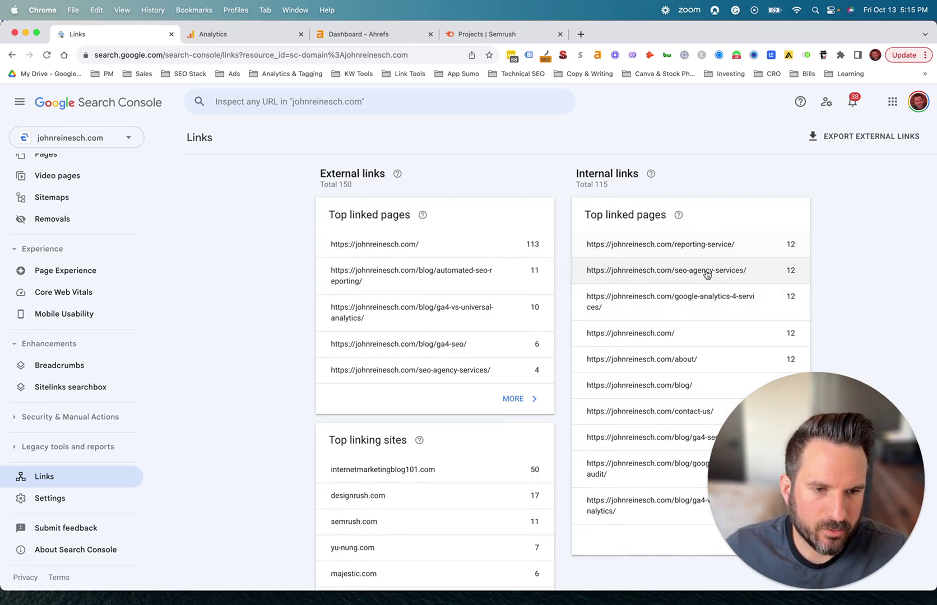
scroll(672, 298, down, 2)
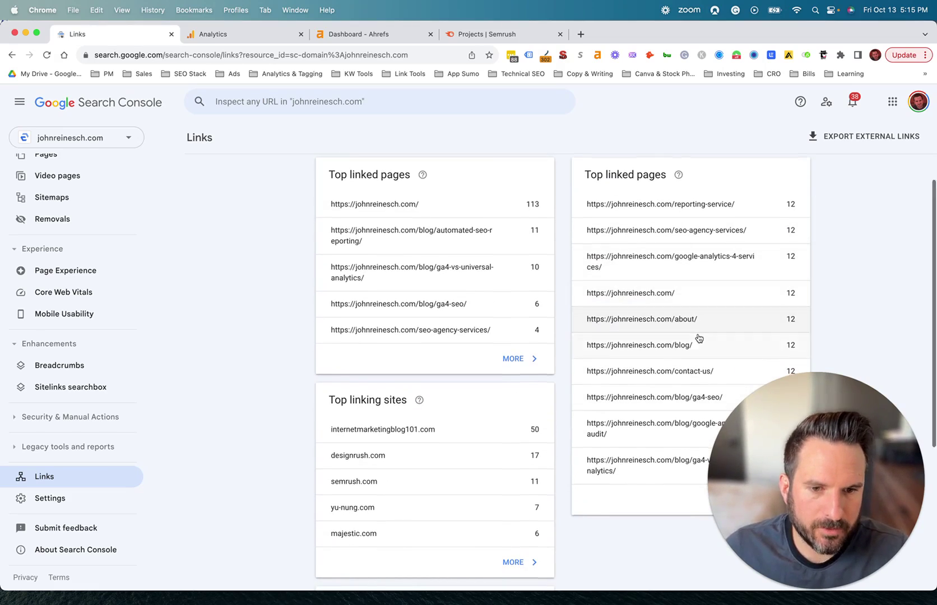
scroll(697, 338, down, 4)
triple_click(454, 331)
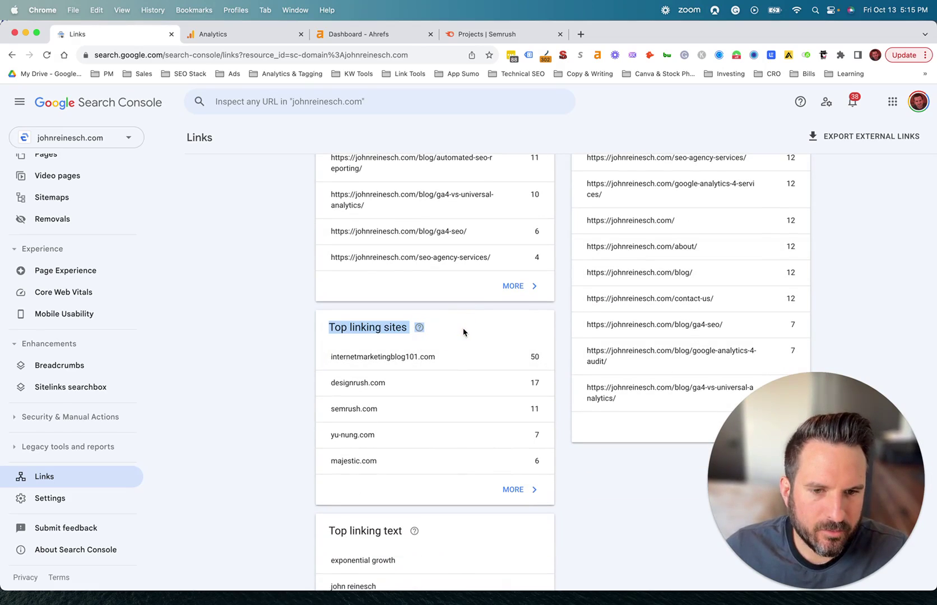
click(310, 333)
scroll(302, 431, down, 7)
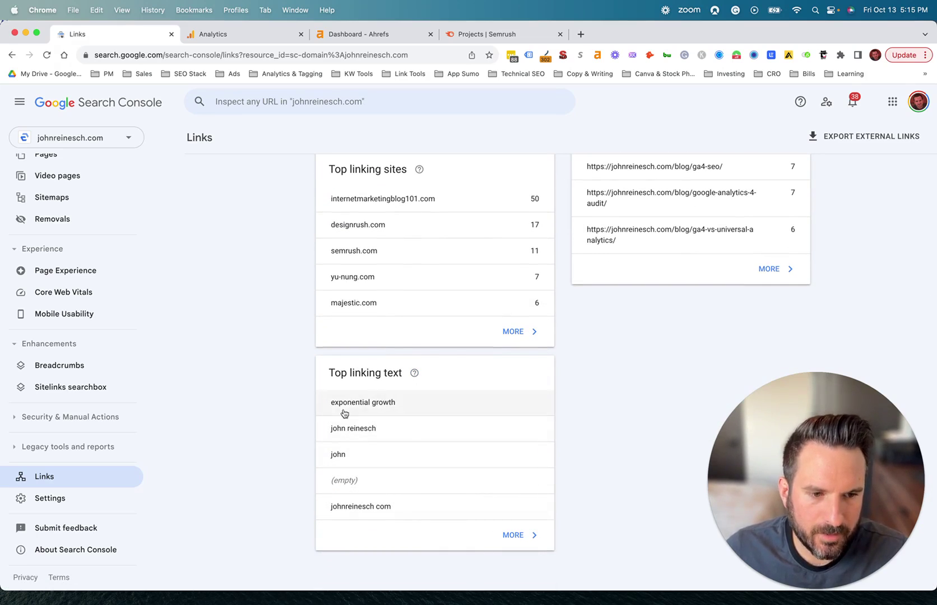
scroll(392, 380, up, 2)
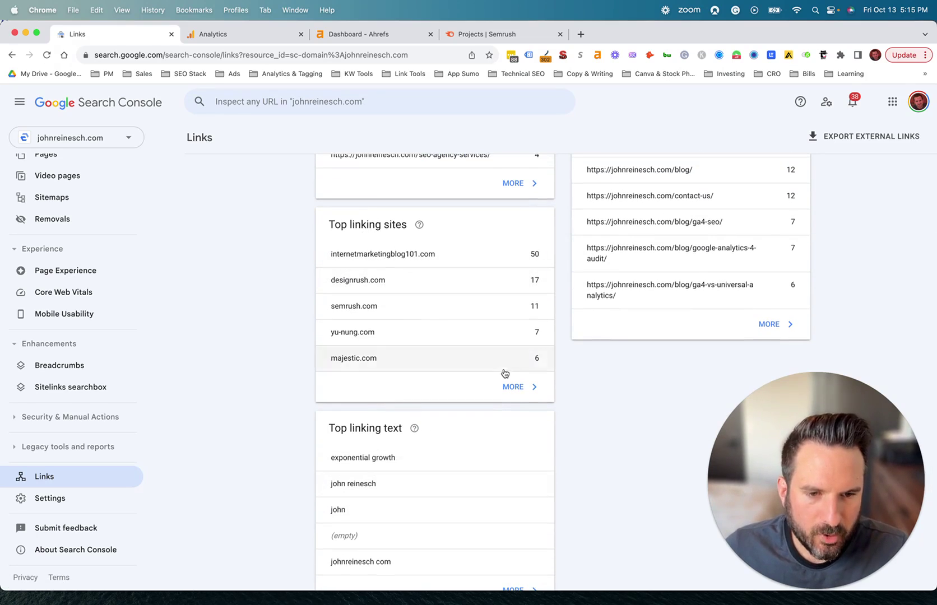
click(521, 393)
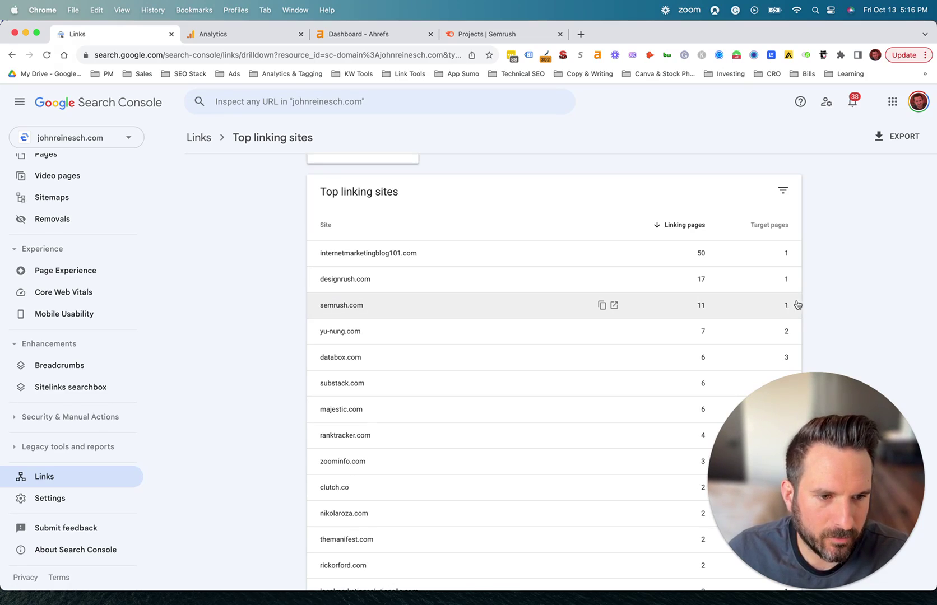
scroll(784, 306, down, 3)
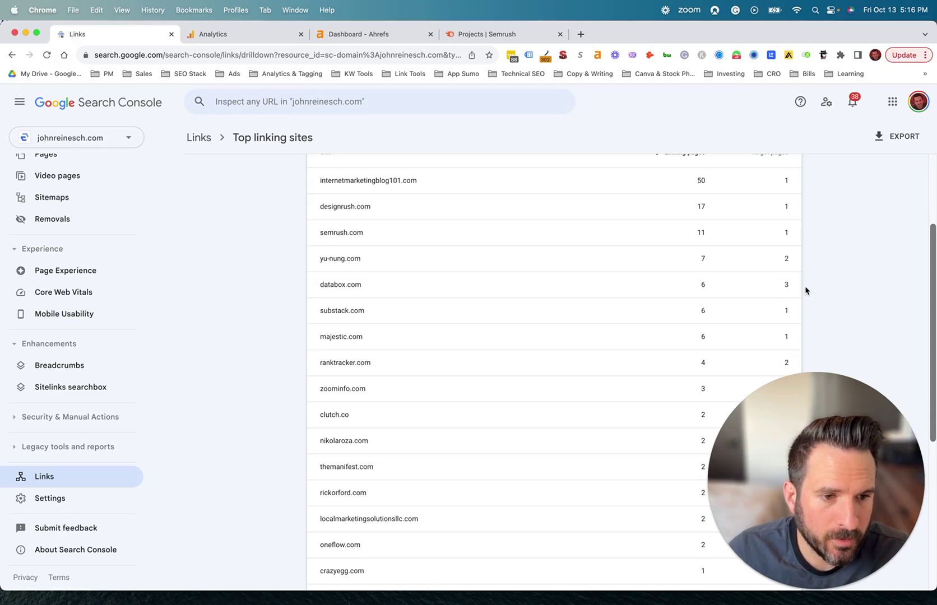
click(498, 286)
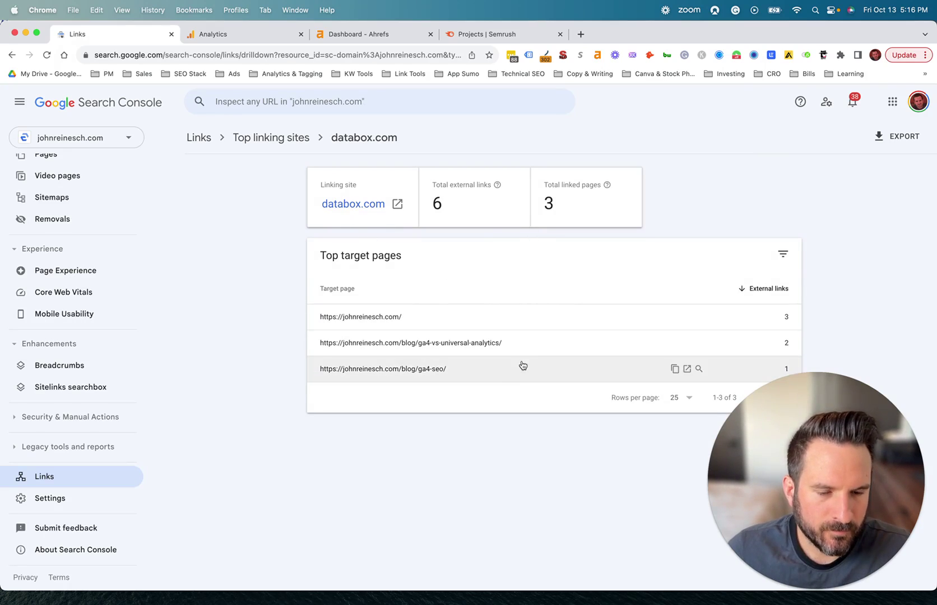
click(484, 320)
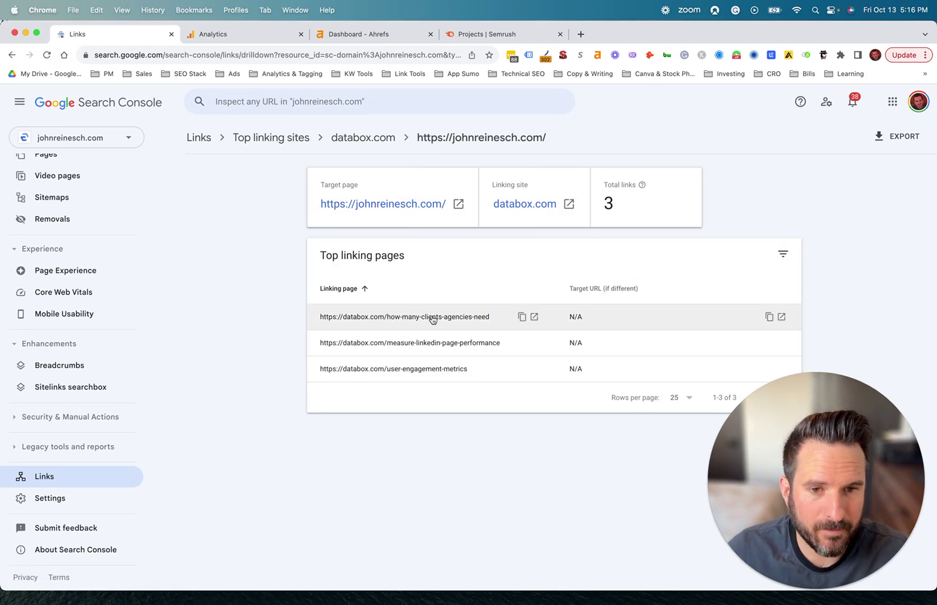
click(362, 145)
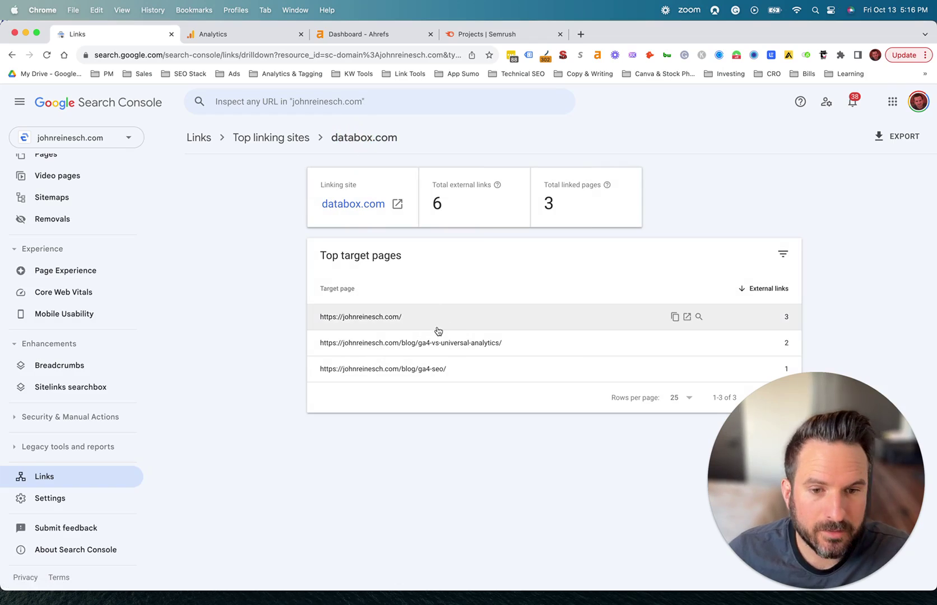
Scroll through the full Top linking sites list, then switch to the Google Analytics property's Admin page.
click(282, 137)
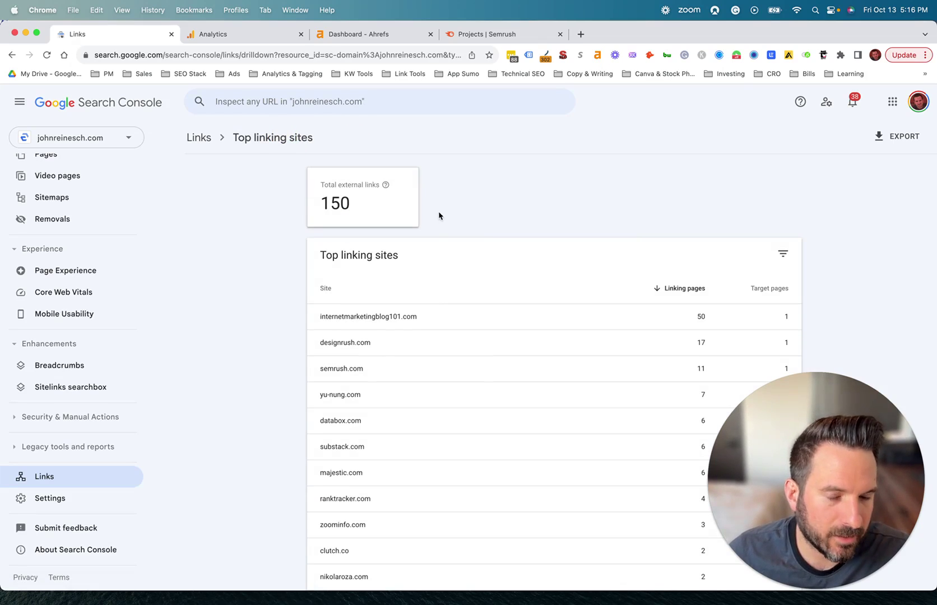
scroll(398, 309, down, 3)
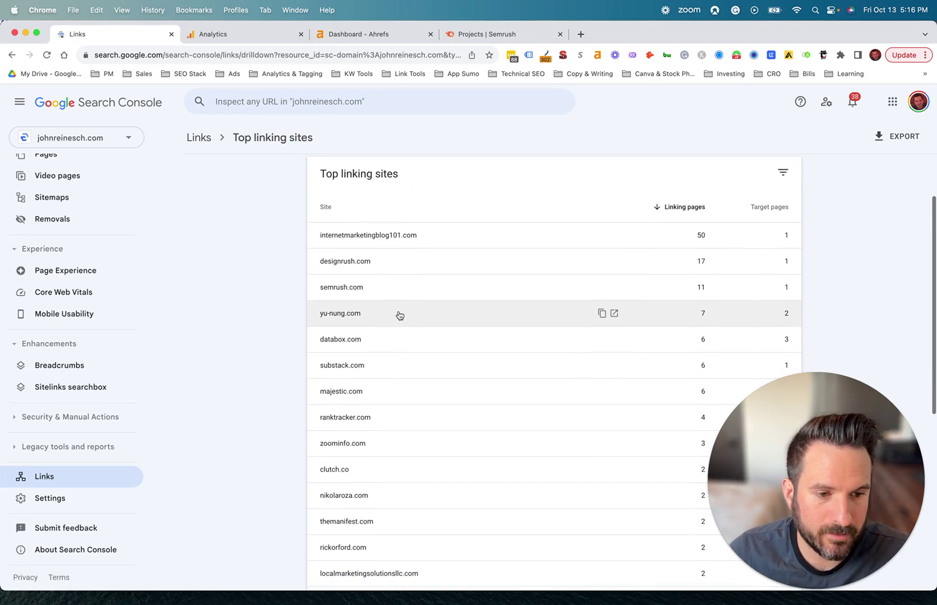
scroll(468, 291, up, 3)
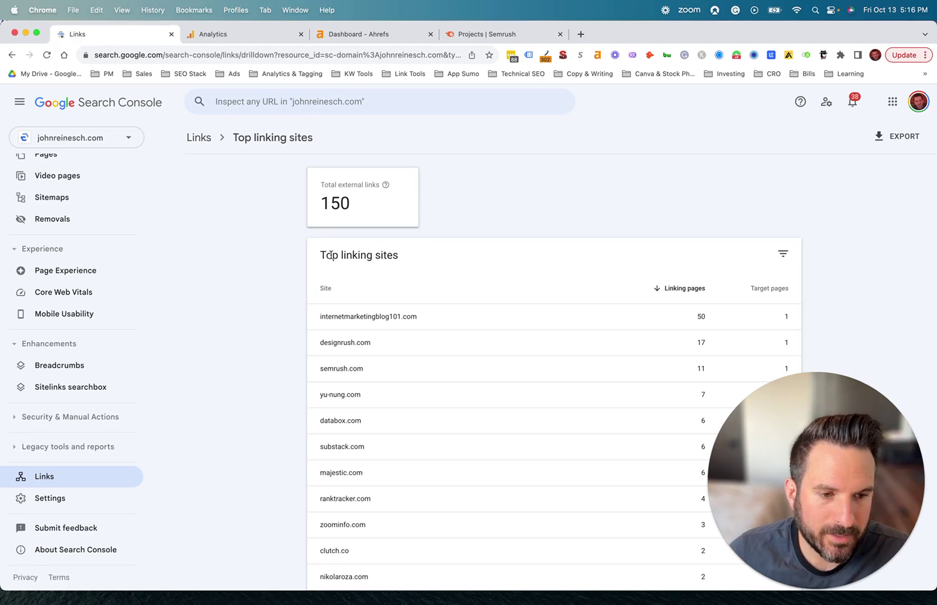
scroll(392, 420, down, 1)
scroll(386, 452, up, 1)
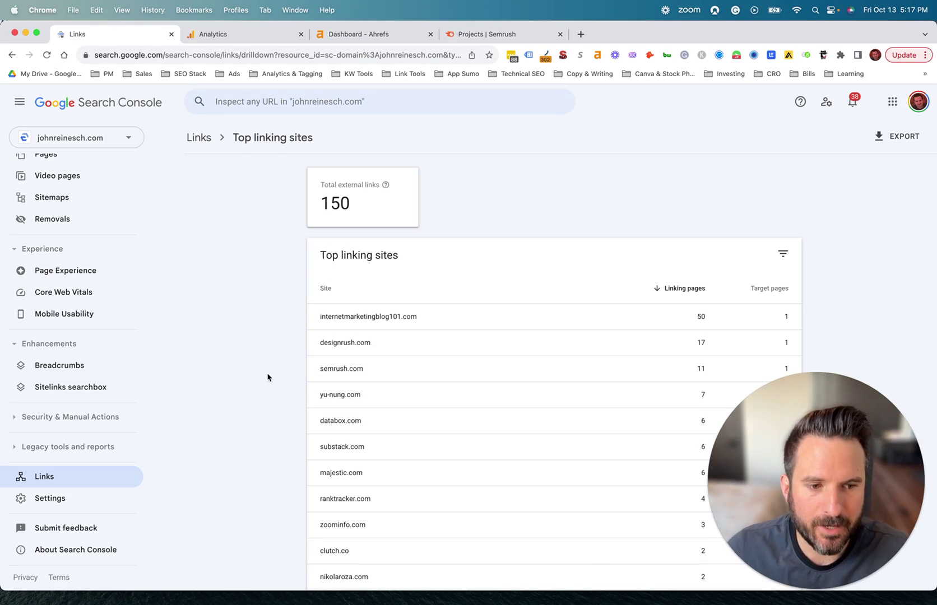
click(212, 36)
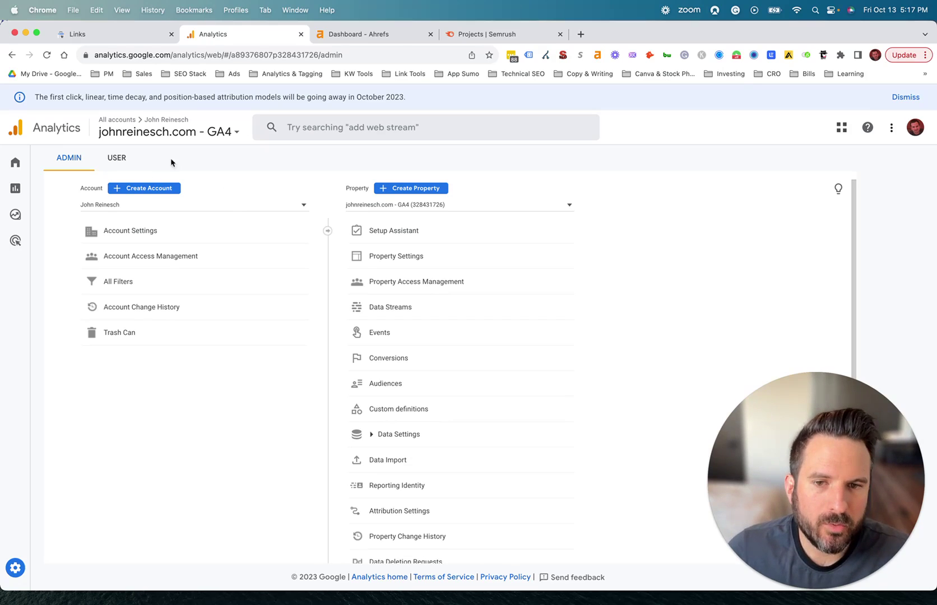
Open Reports > Life cycle > Acquisition > Traffic acquisition, showing 632 users and 925 sessions.
mouse_move(19, 181)
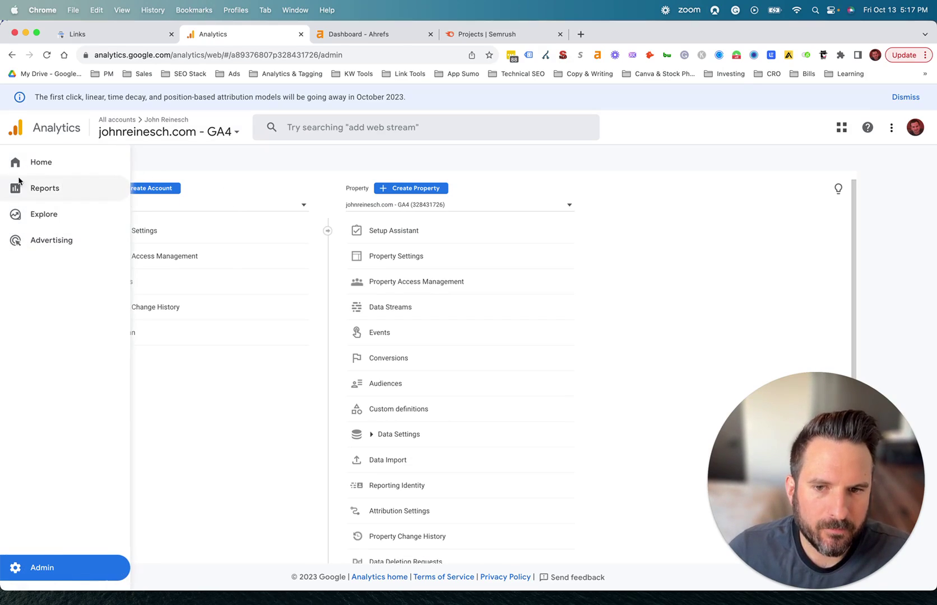
click(78, 190)
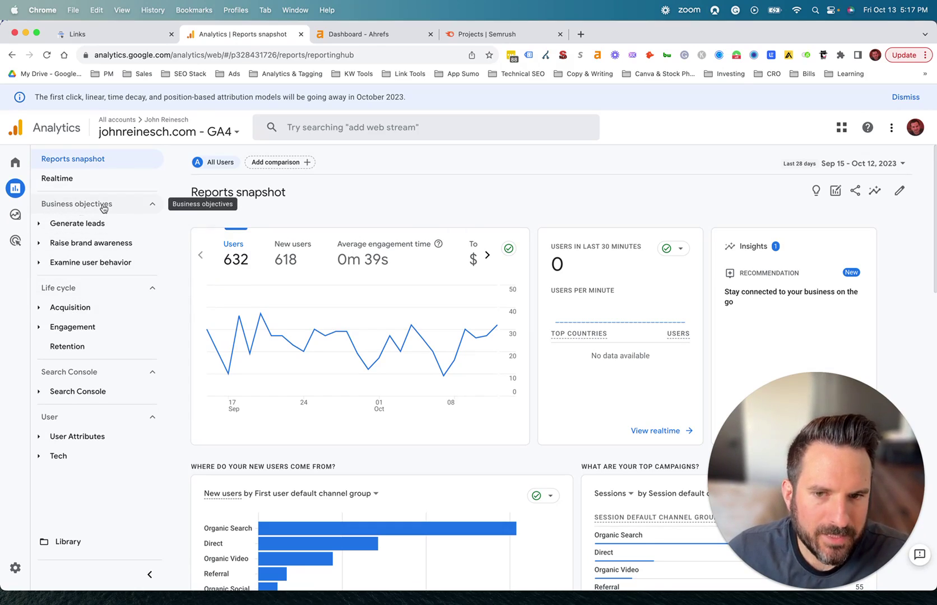
click(80, 224)
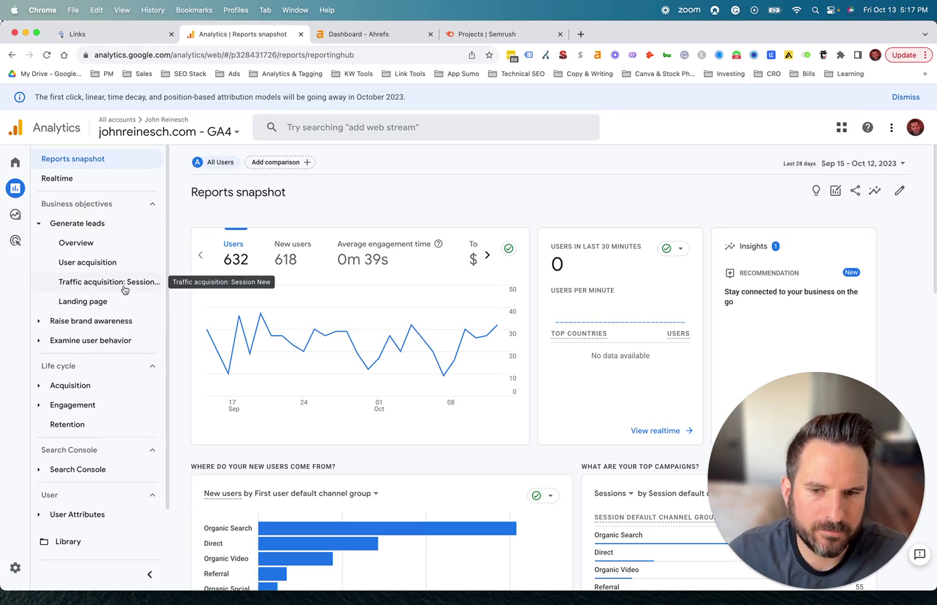
click(76, 387)
click(88, 444)
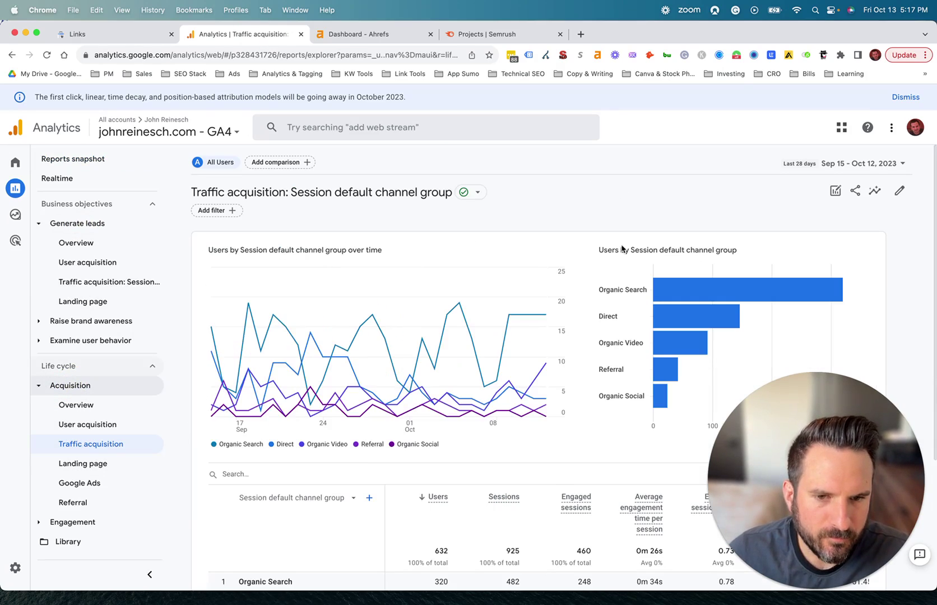
Switch the table to Session source / medium and search 'ref' to leave referral rows (171 users, 239 sessions).
scroll(544, 397, down, 5)
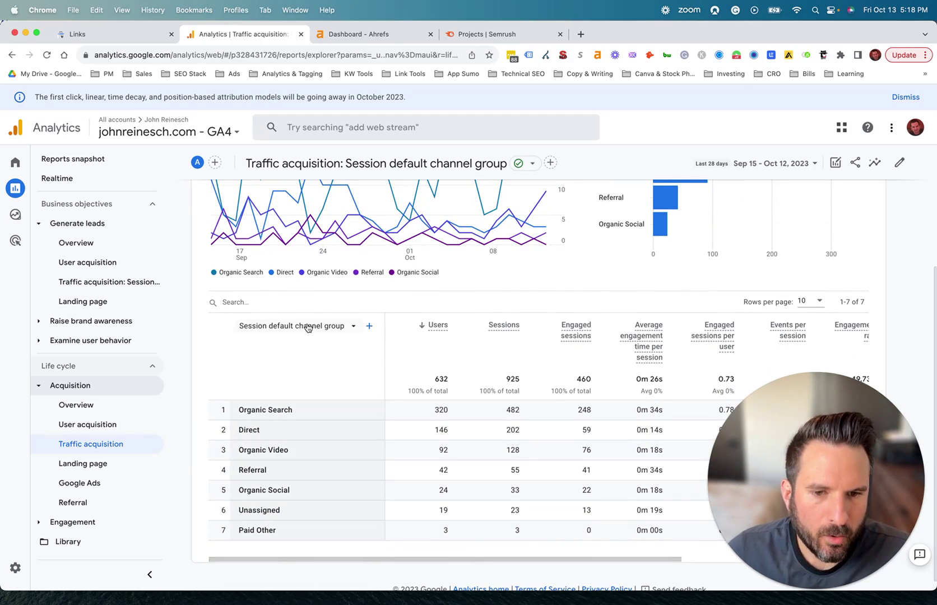
click(312, 328)
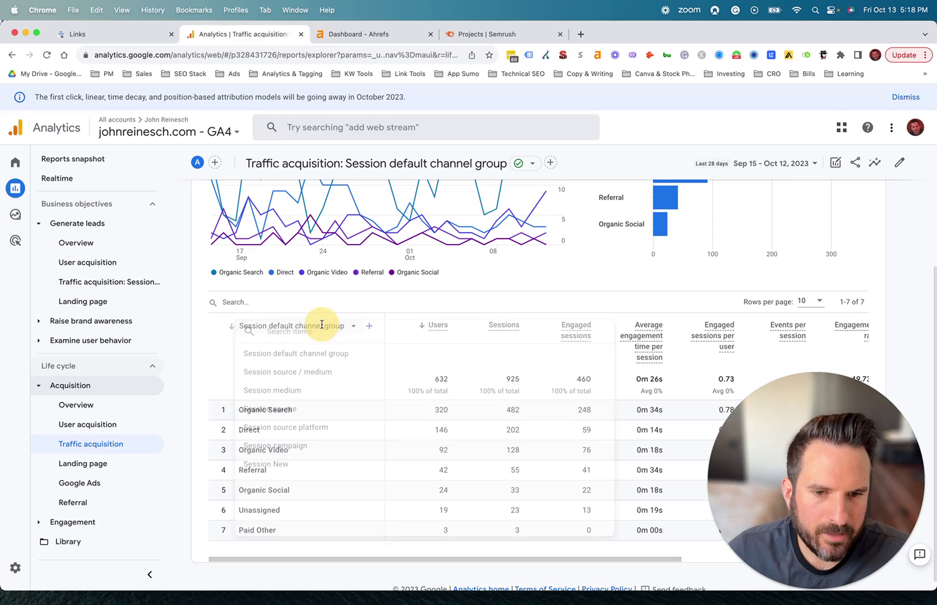
click(278, 371)
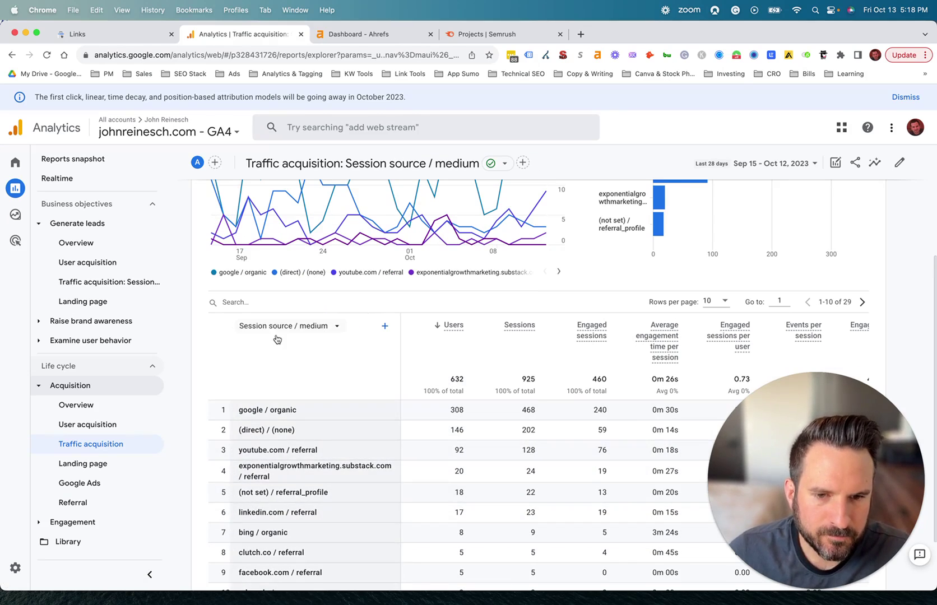
click(268, 303)
text(referral)
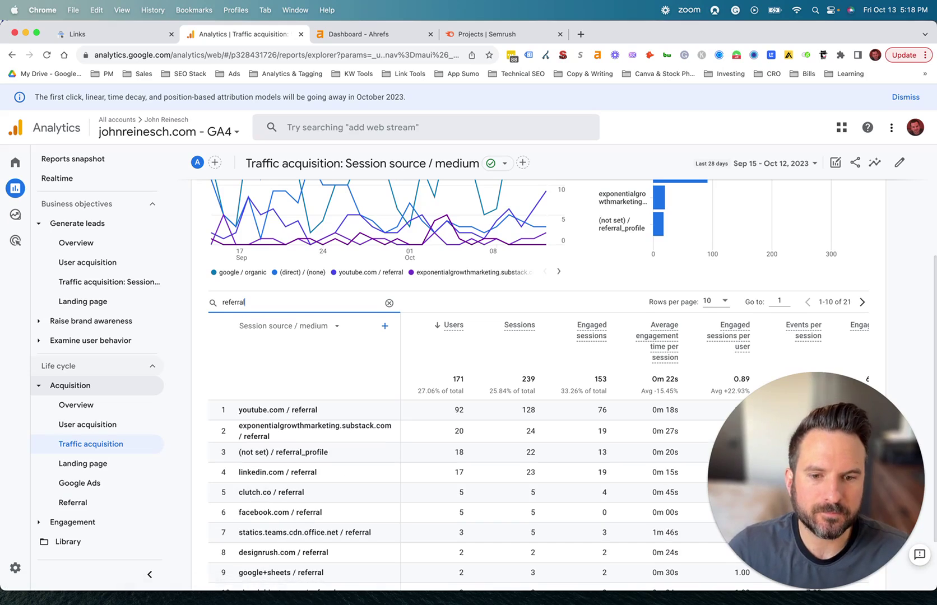
scroll(336, 476, down, 3)
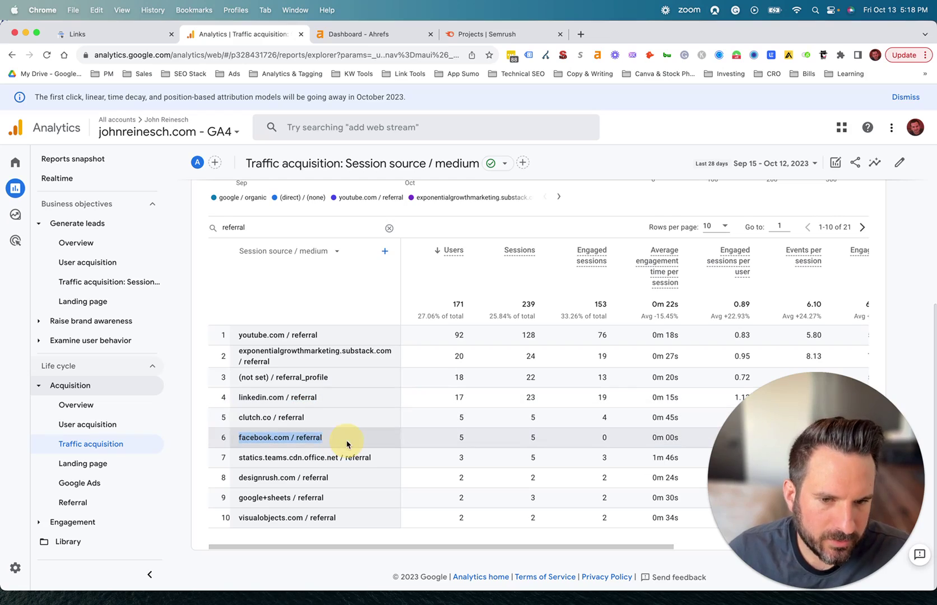
click(301, 438)
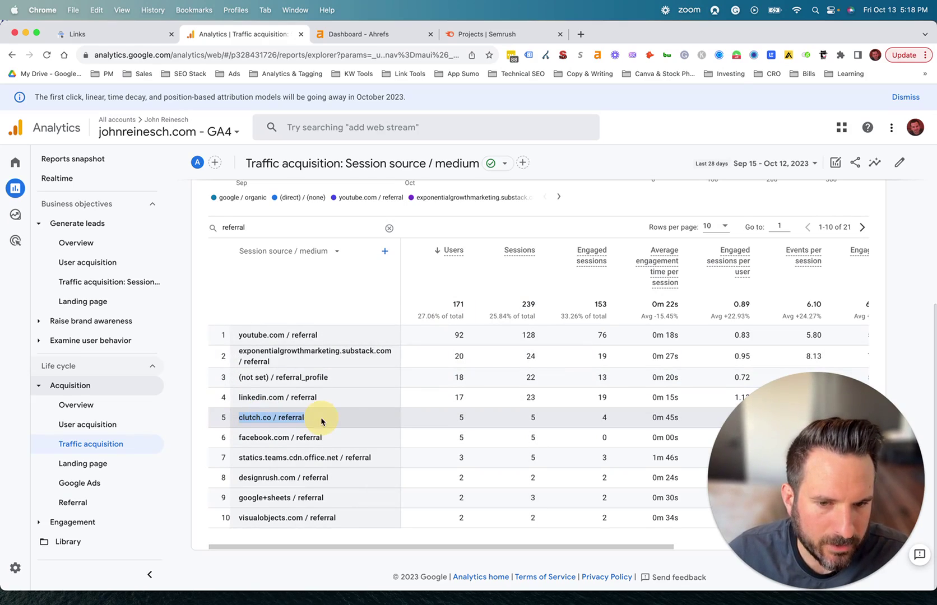
double_click(461, 417)
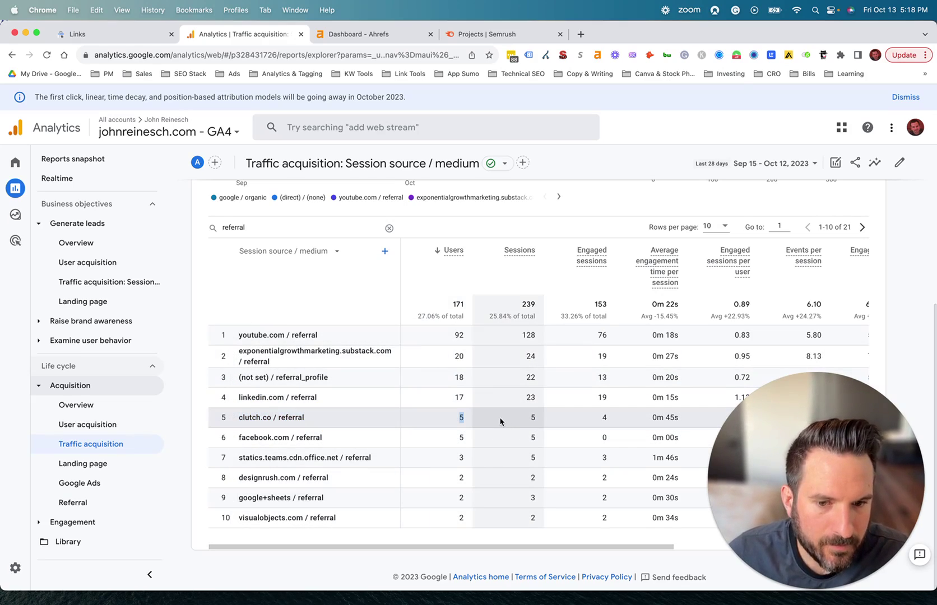
click(240, 477)
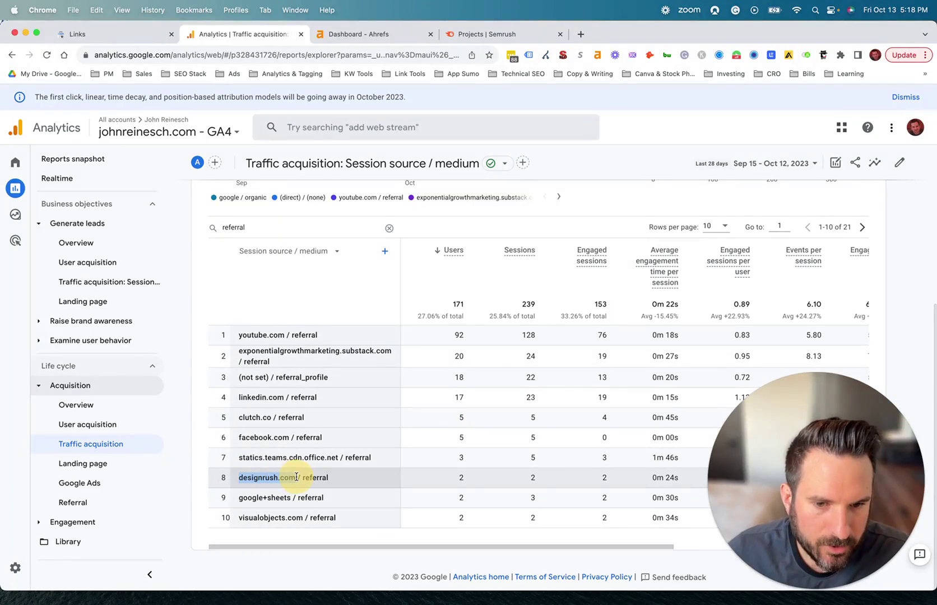
click(487, 477)
click(239, 517)
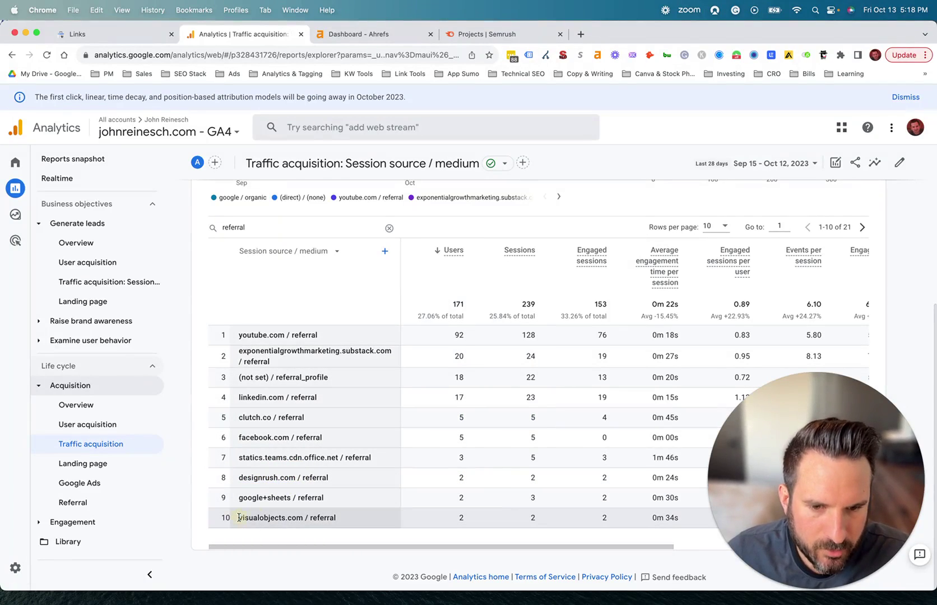
double_click(240, 517)
double_click(461, 517)
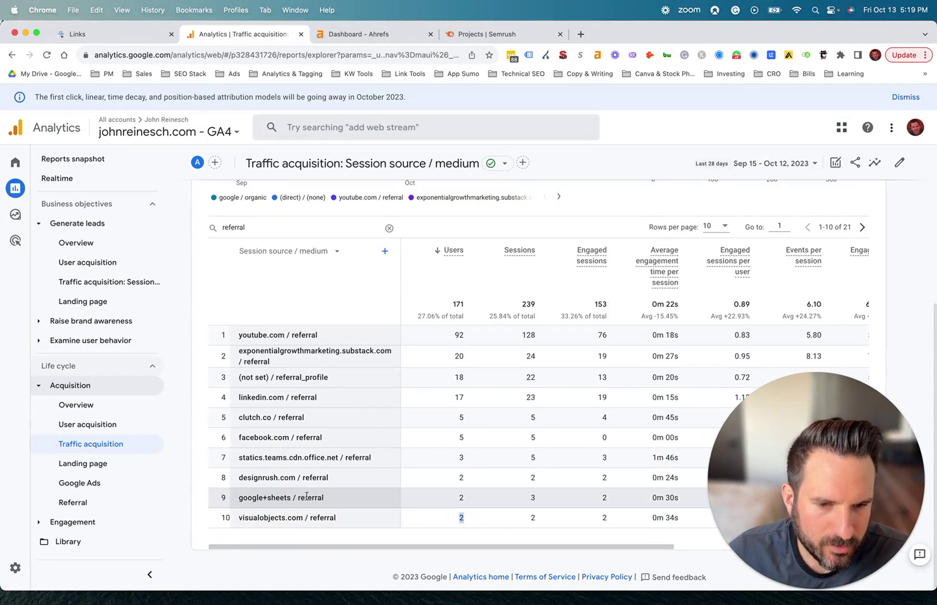
click(455, 508)
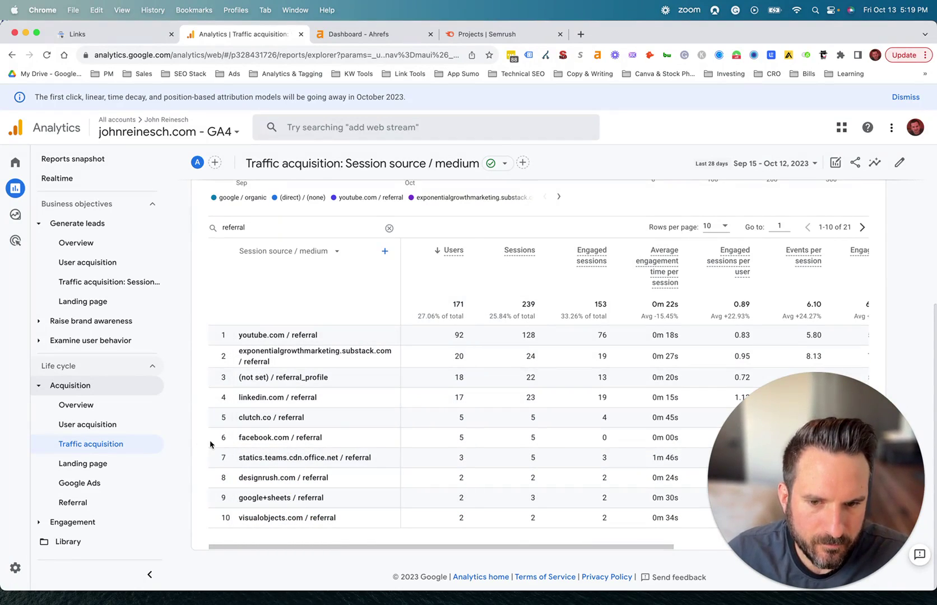
scroll(200, 443, up, 1)
View the Referral report, then return to Traffic acquisition by channel group (Referral: 42 users, 55 sessions).
click(63, 504)
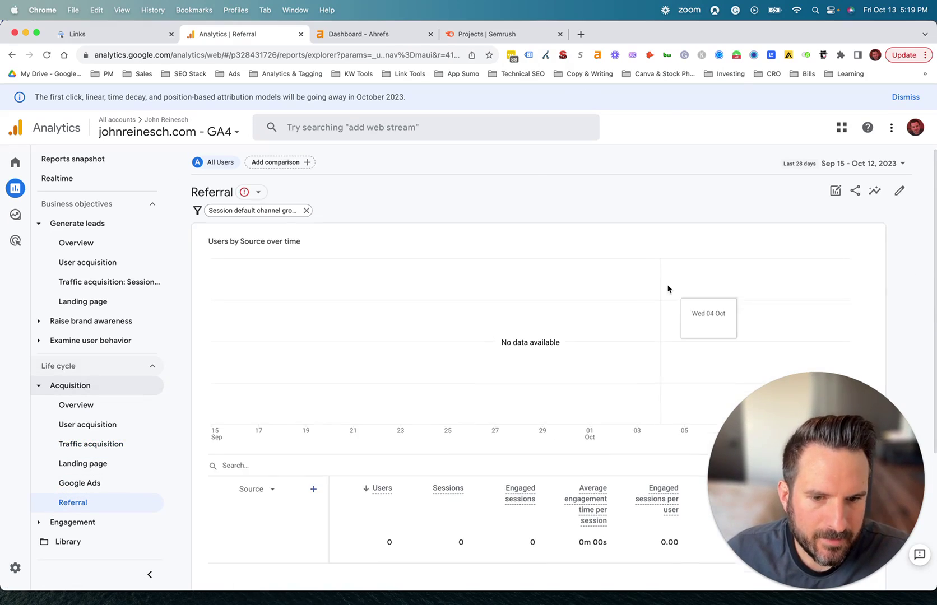
scroll(606, 304, down, 1)
scroll(605, 304, down, 3)
scroll(399, 477, up, 4)
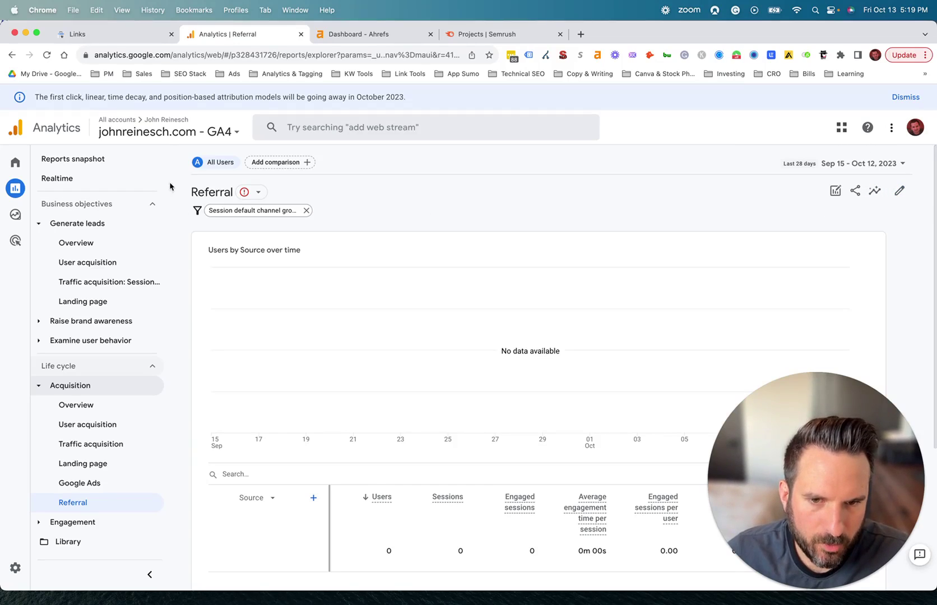
click(78, 445)
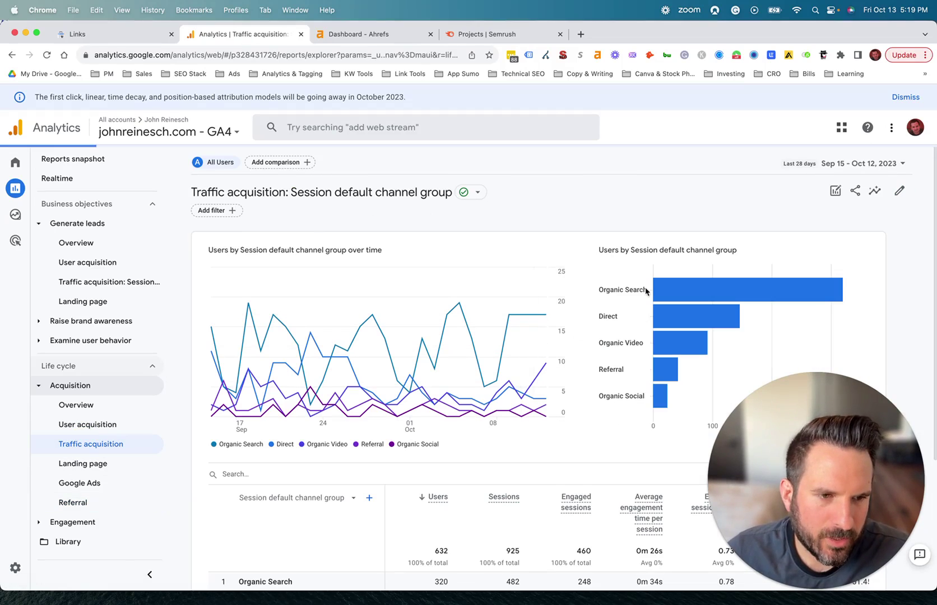
scroll(760, 175, down, 2)
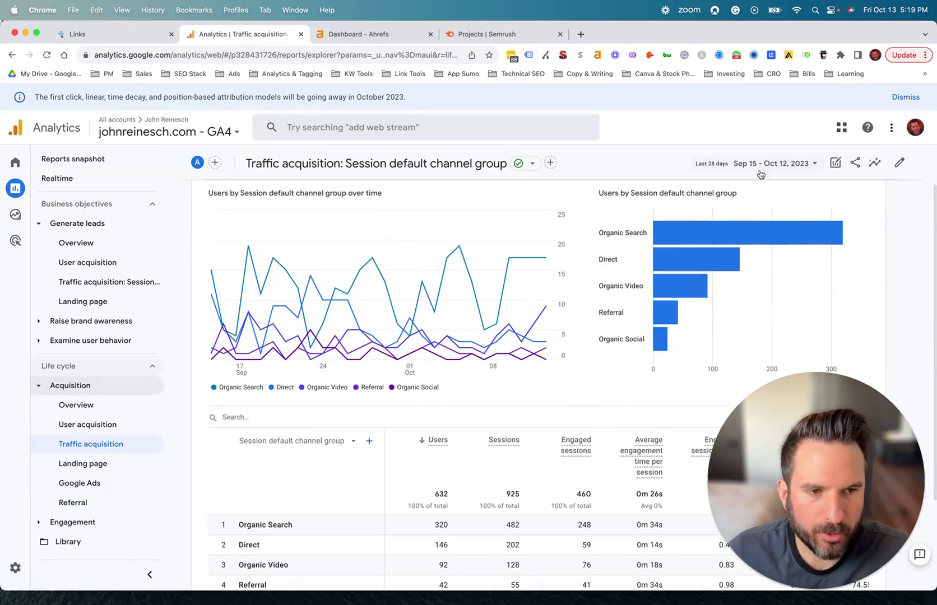
Put the Traffic acquisition report into customize mode and look over its data, filter and chart settings.
click(899, 163)
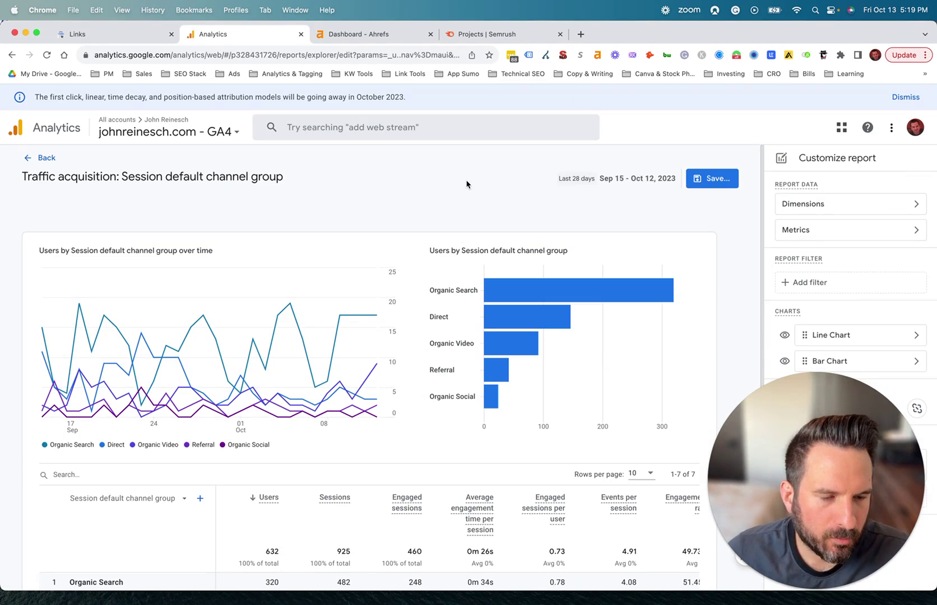
scroll(280, 336, down, 5)
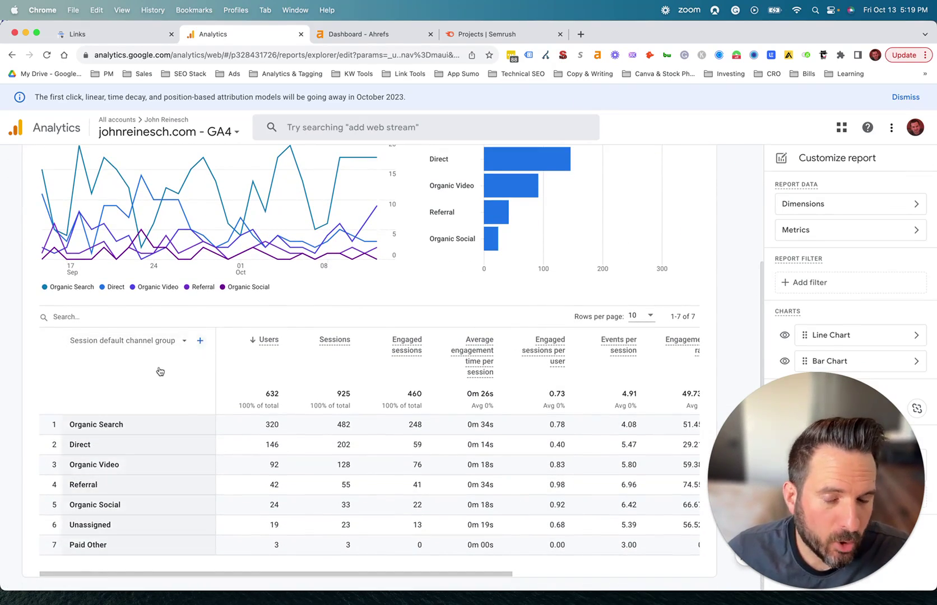
mouse_move(543, 347)
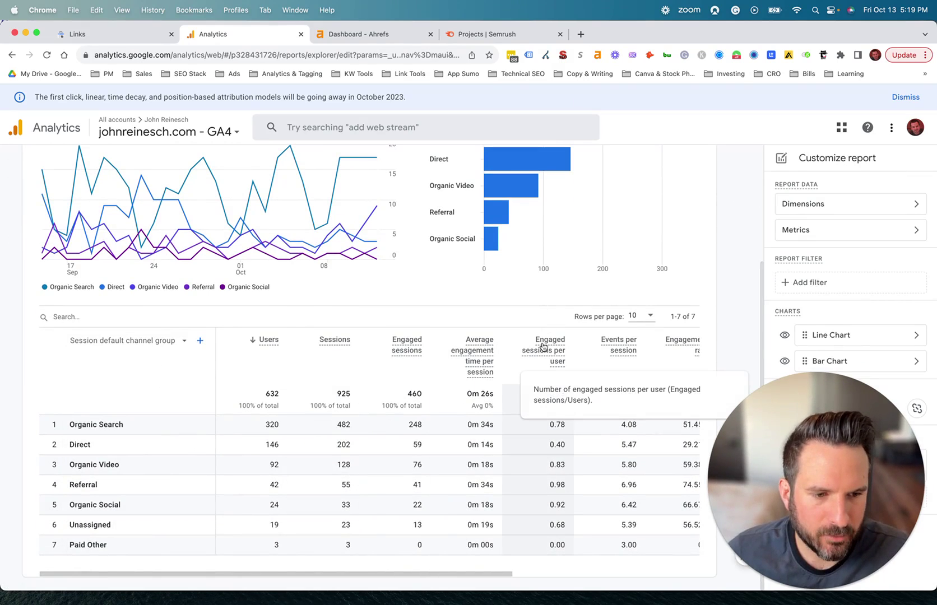
scroll(627, 322, up, 2)
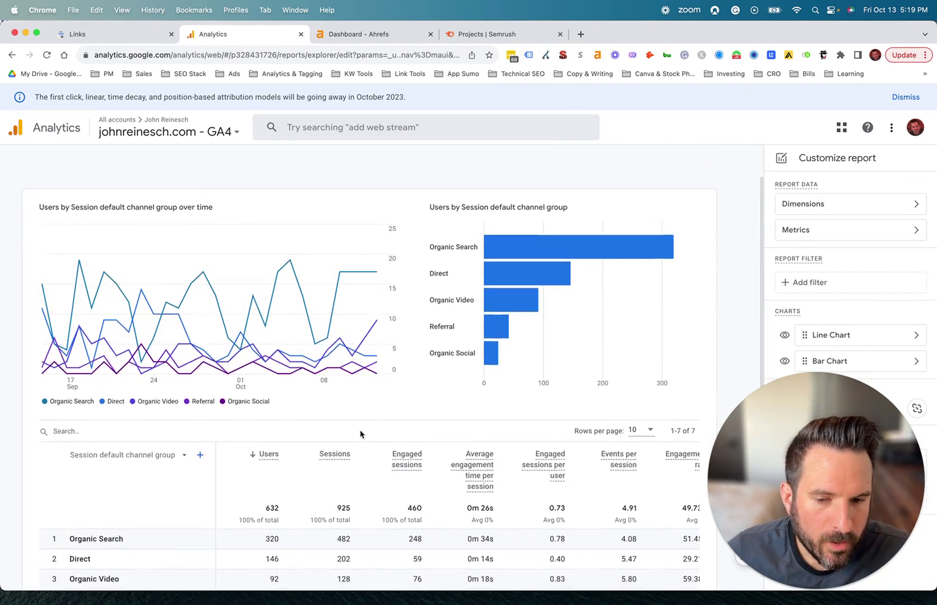
scroll(360, 435, down, 2)
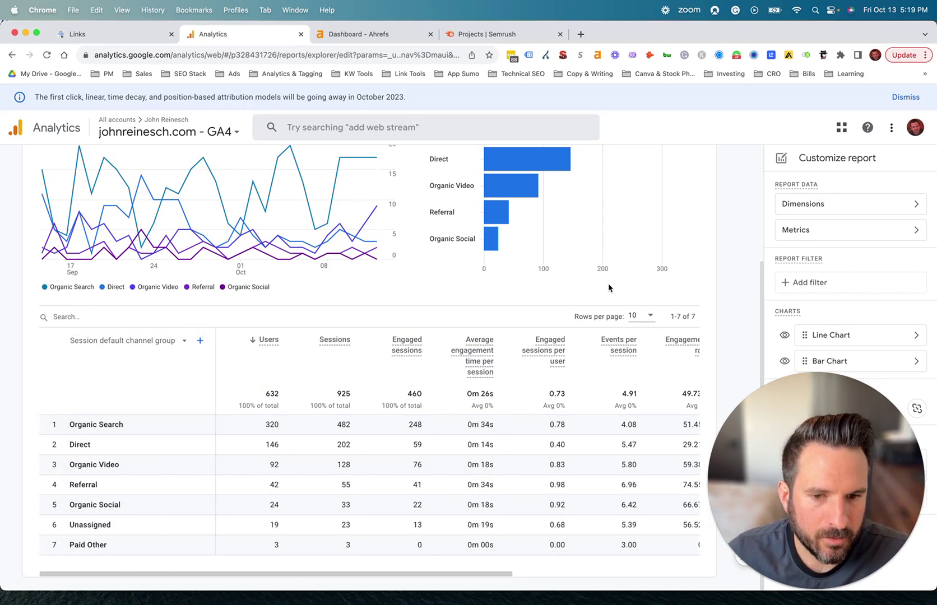
Set Session source / medium as the default dimension and apply, giving 29 rows led by google / organic.
click(828, 204)
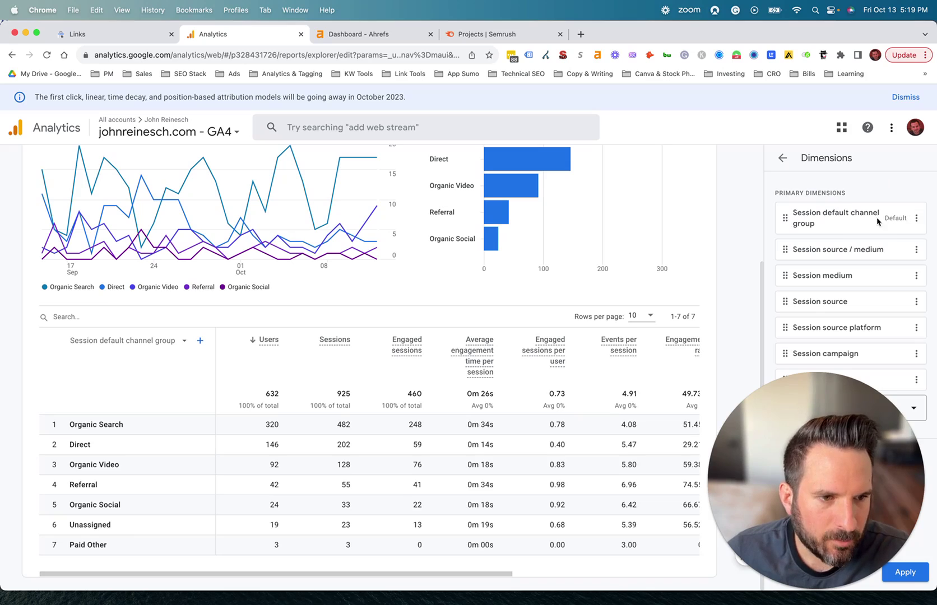
click(916, 250)
click(891, 277)
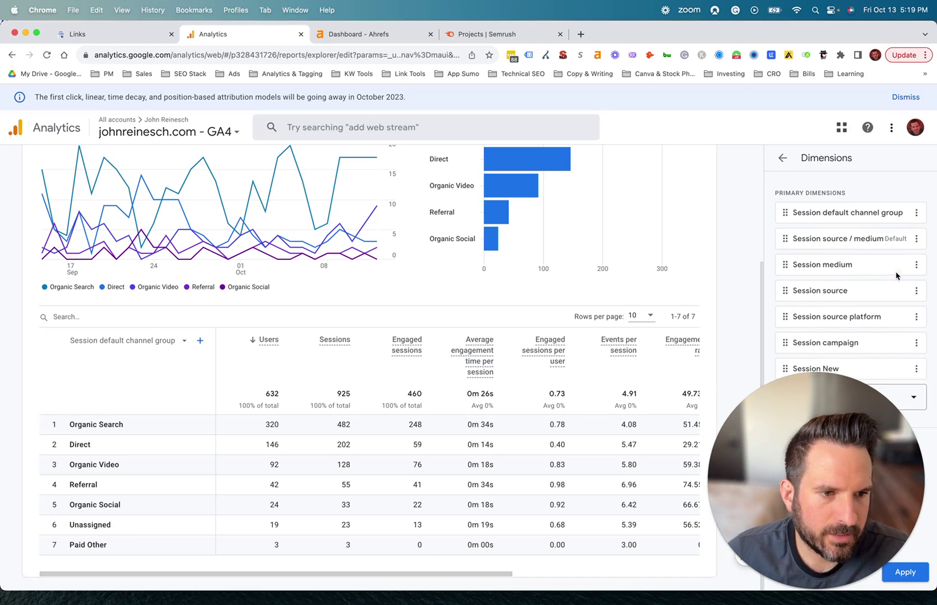
click(919, 574)
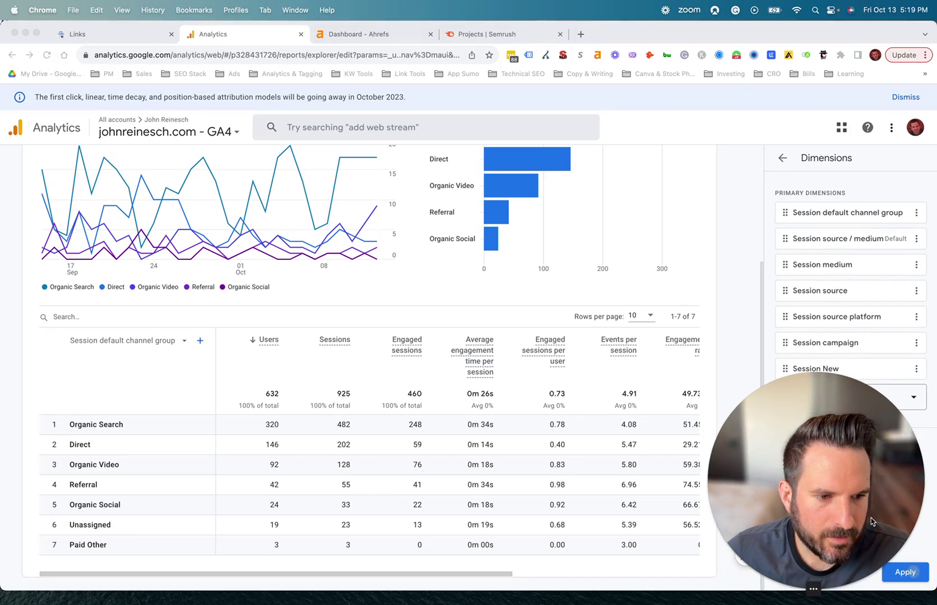
drag(871, 521, 766, 463)
click(906, 527)
click(908, 579)
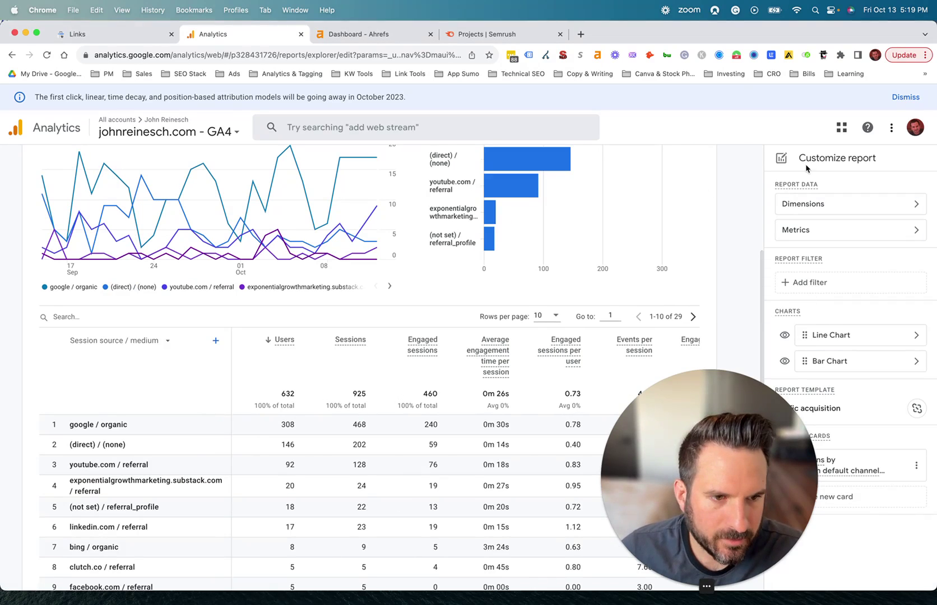
Add a filter where Session source / medium contains 'ref', leaving 21 rows led by youtube.com / referral.
click(831, 285)
click(833, 235)
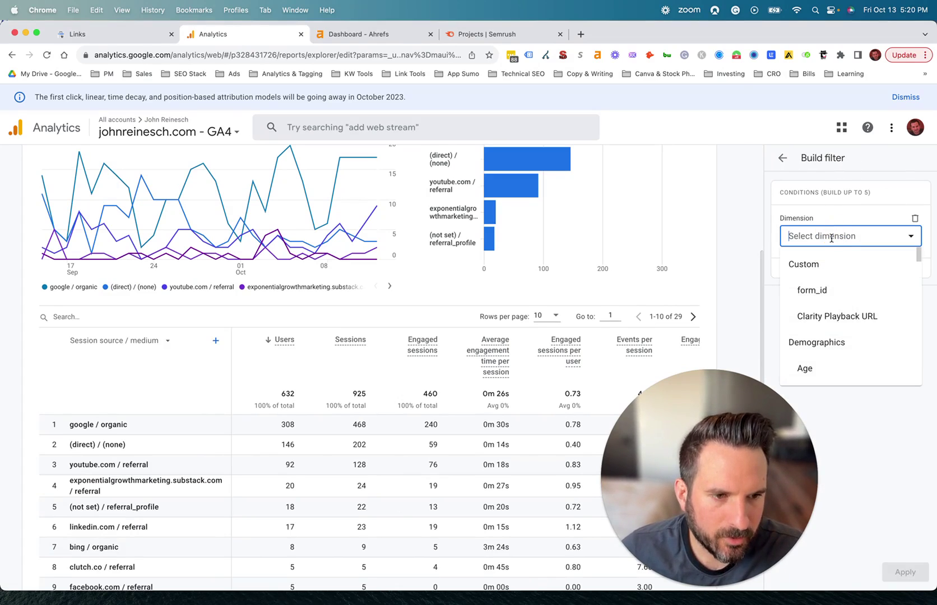
scroll(834, 353, down, 1)
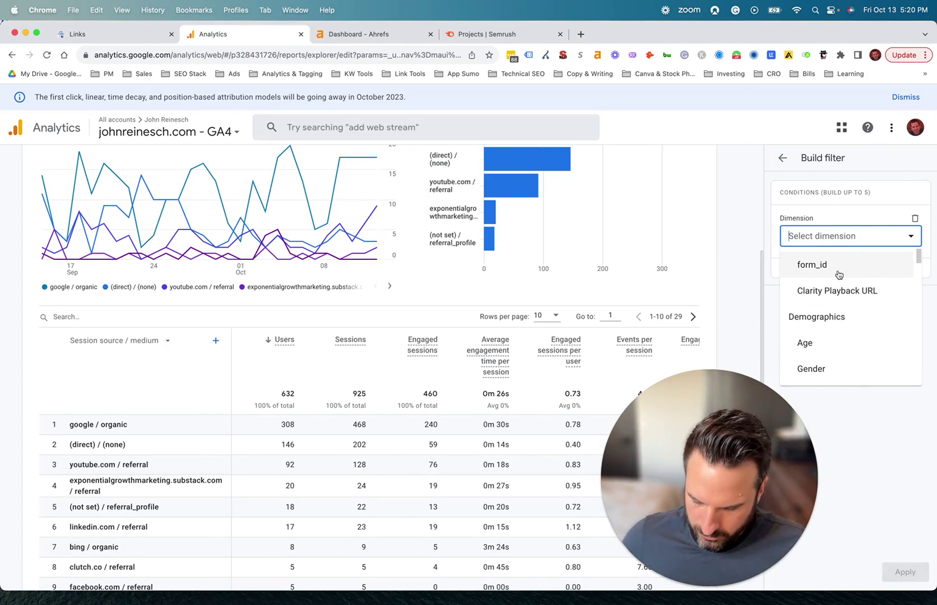
text(sessio)
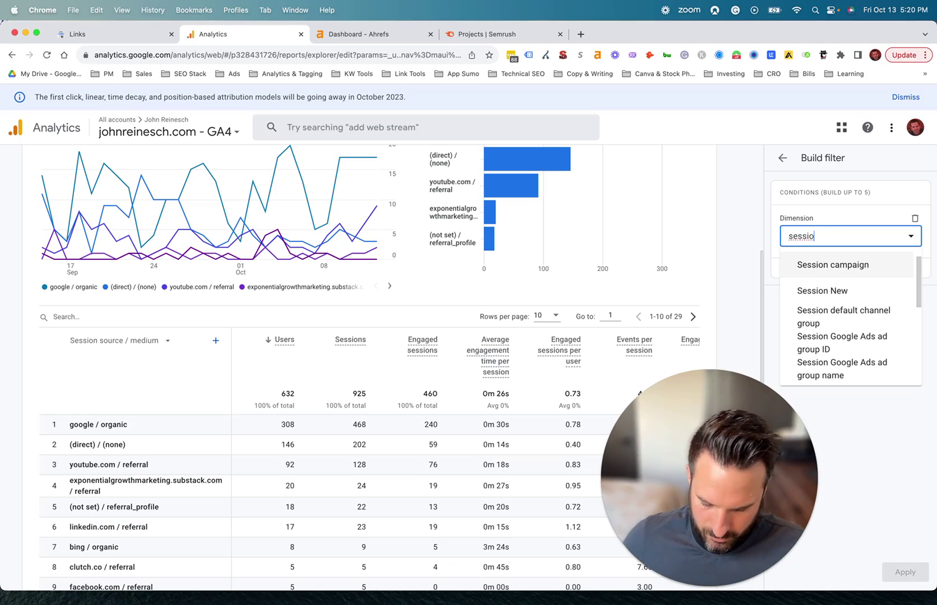
text(n d=s)
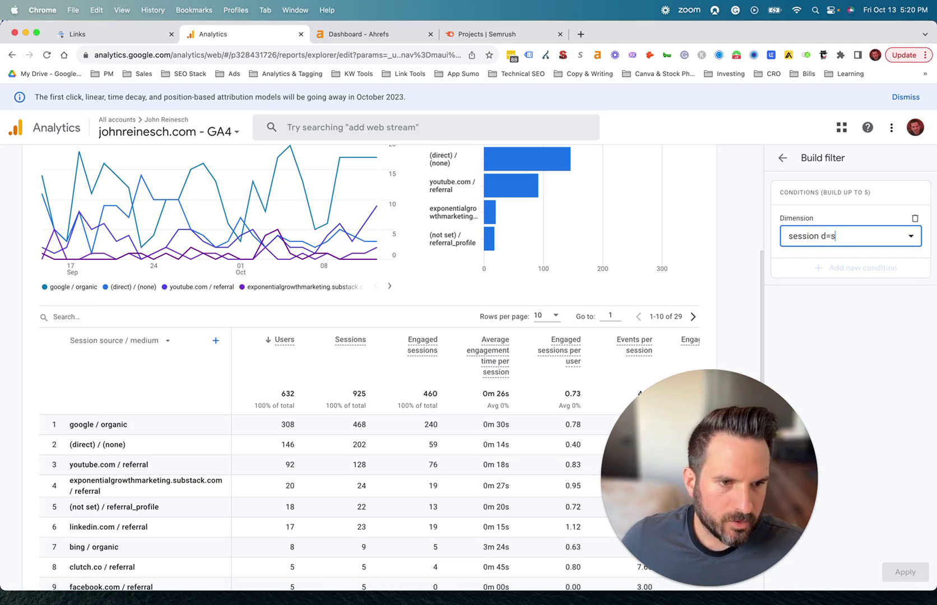
key(BackSpace)
key(BackSpace)
key(BackSpace)
text(s)
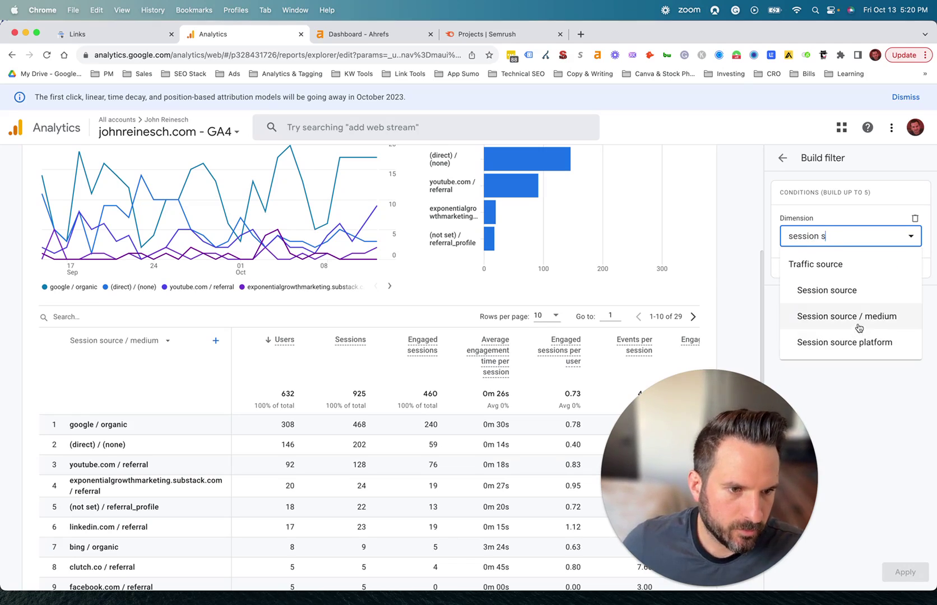
click(834, 321)
click(838, 275)
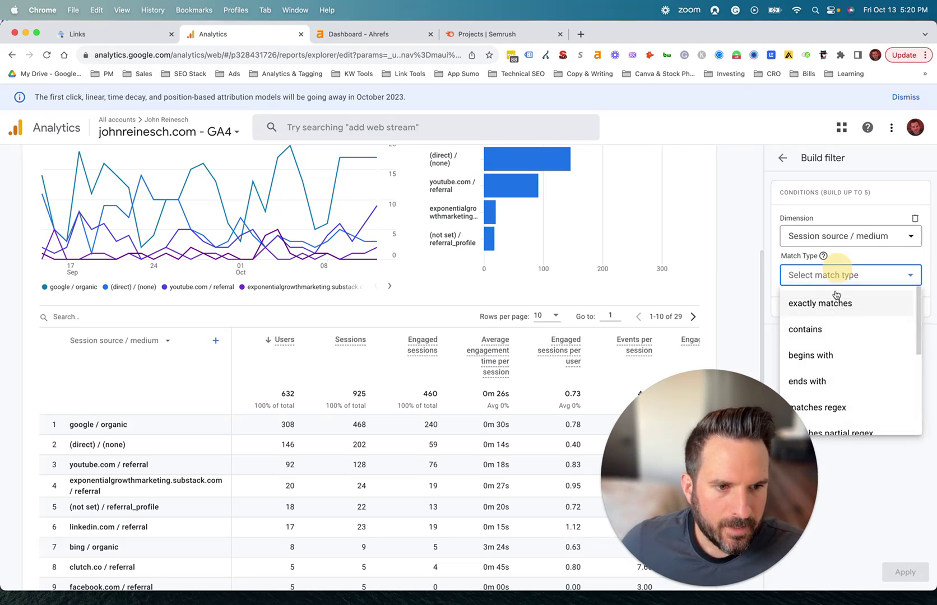
click(807, 329)
text(referral)
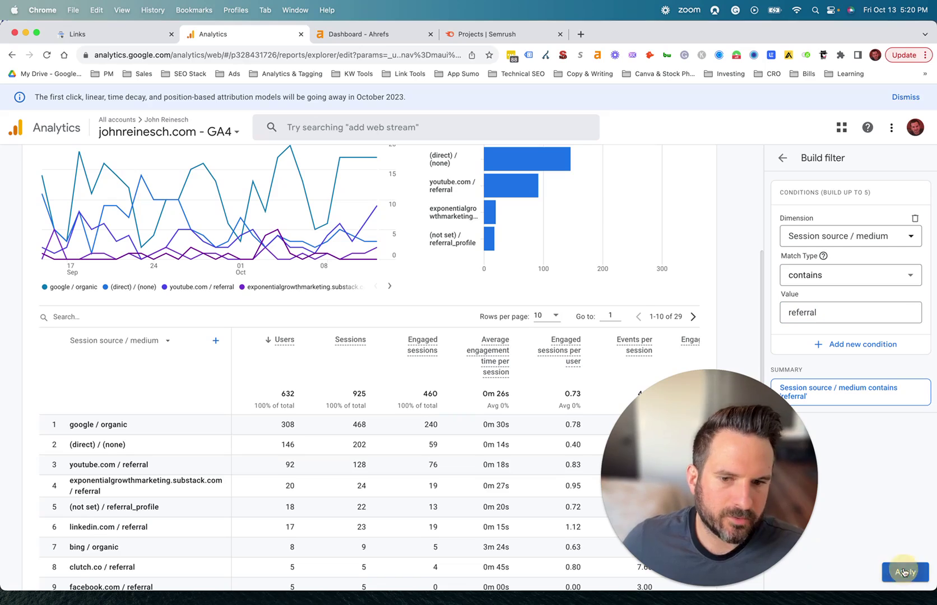
click(904, 572)
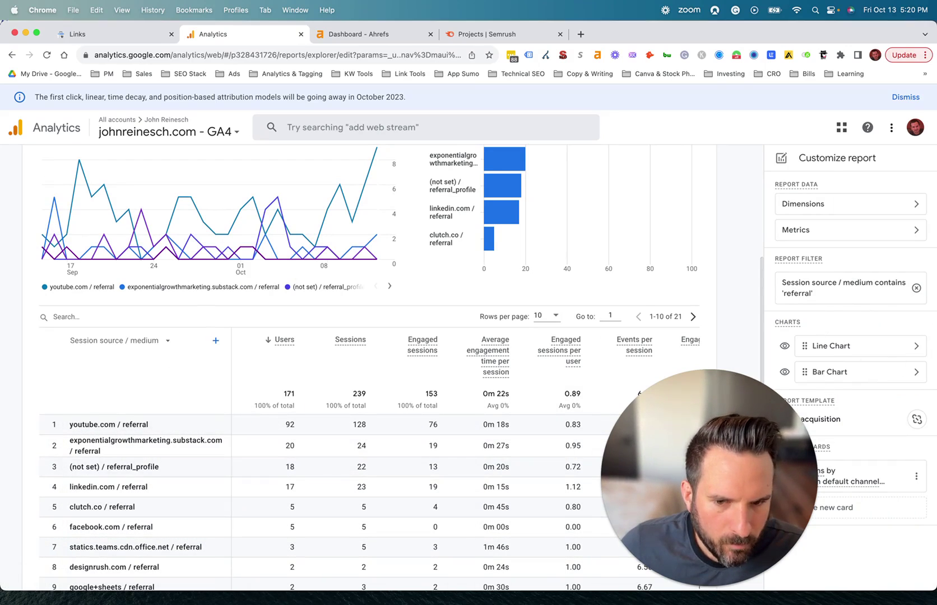
scroll(224, 476, down, 2)
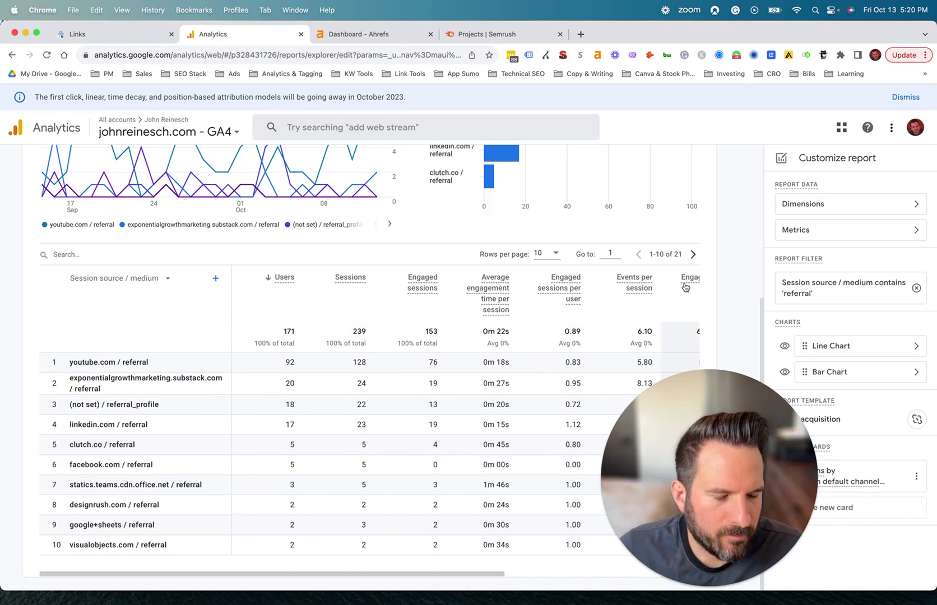
In the report metrics, move Conversions up to sit directly after Sessions.
click(825, 229)
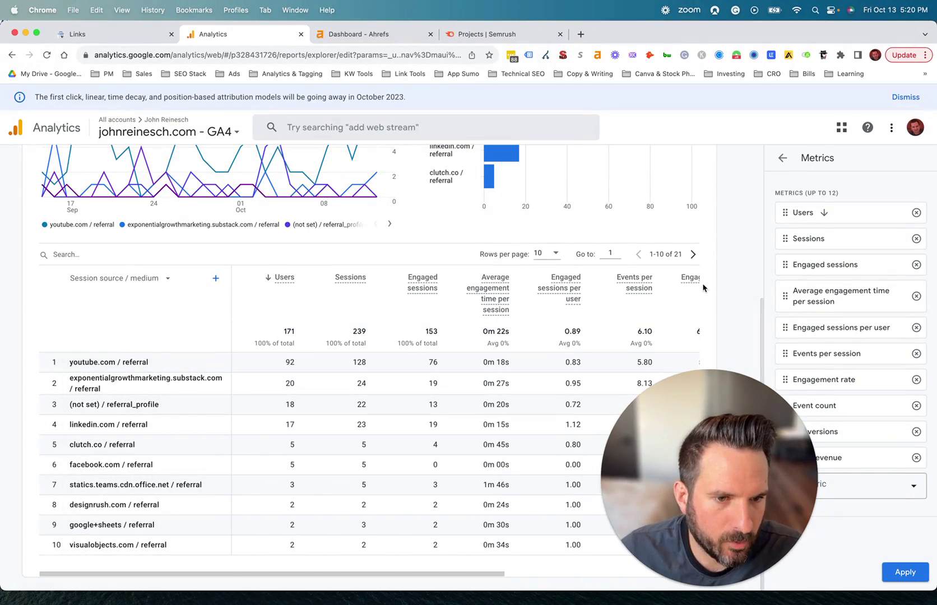
drag(712, 438, 641, 428)
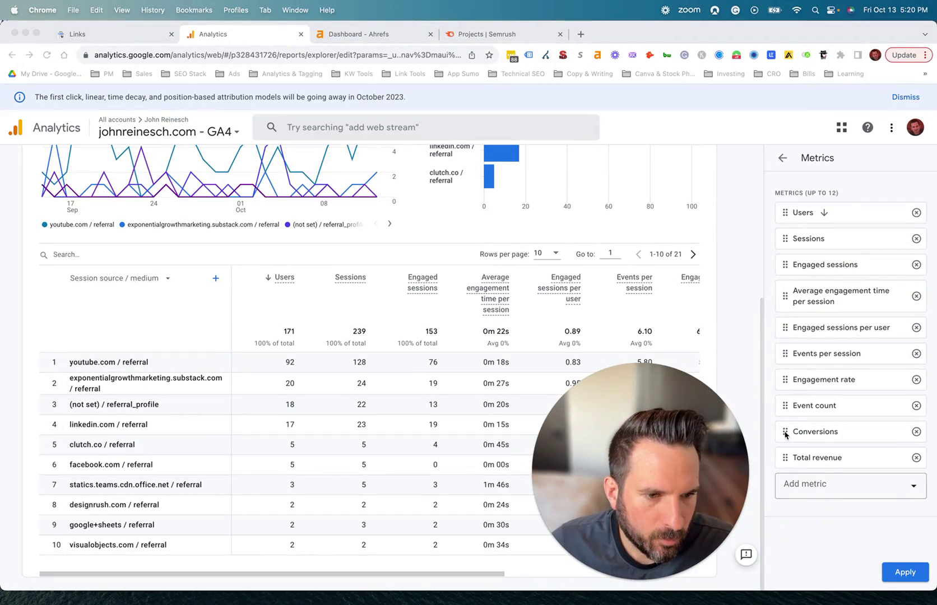
drag(785, 435, 783, 264)
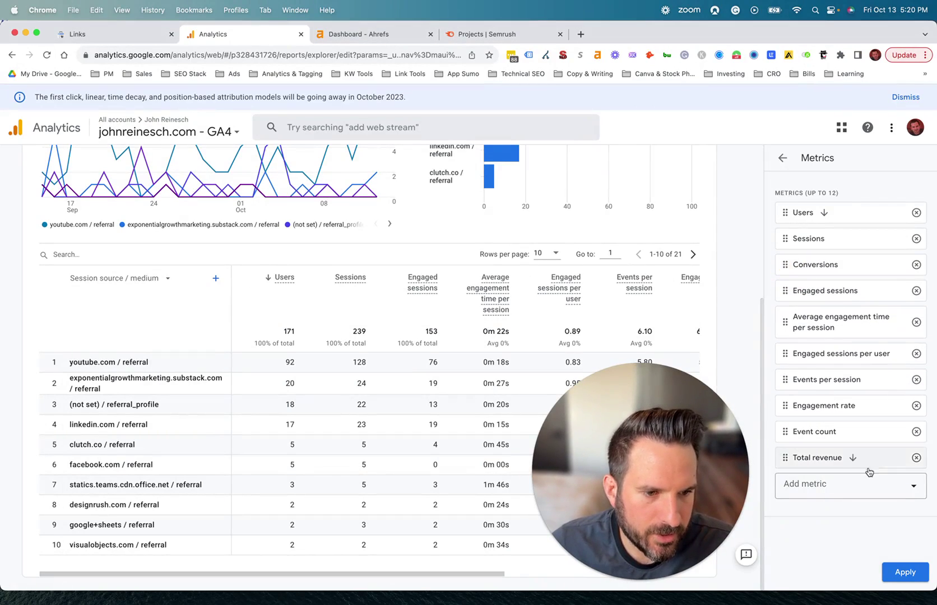
Add Session conversion rate below Conversions, place Engagement rate after it, and apply the metrics.
click(863, 484)
text(c)
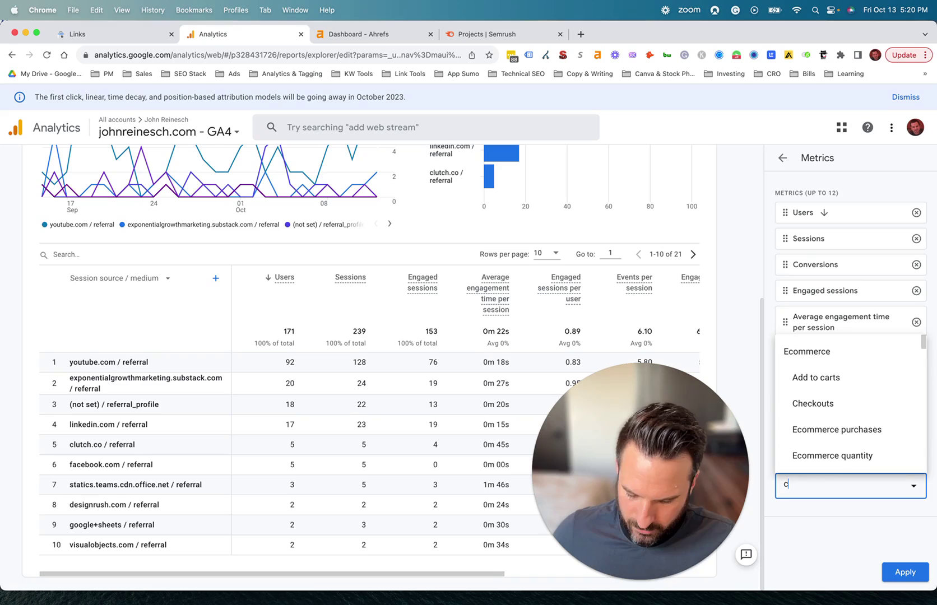
text(onv)
click(812, 377)
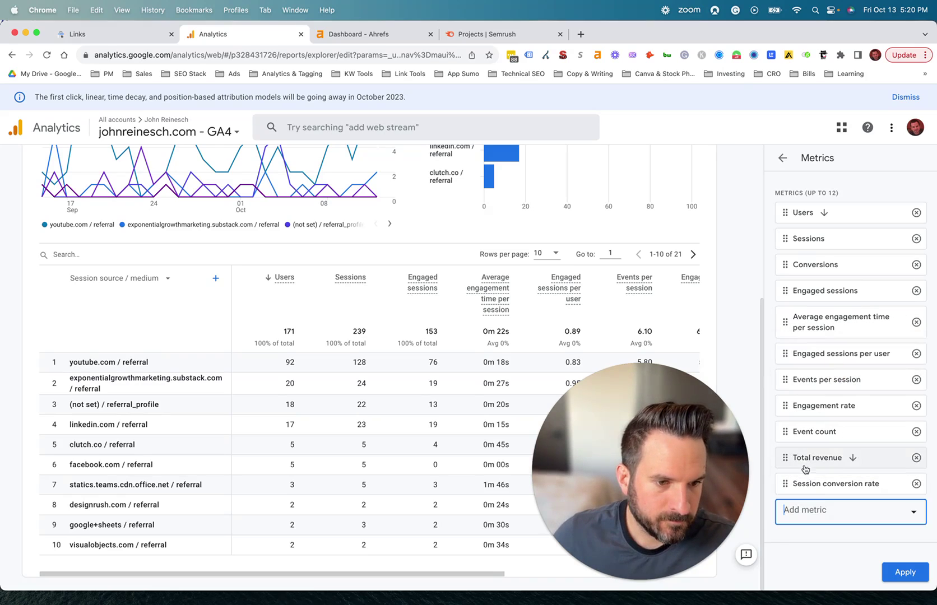
drag(787, 477, 789, 291)
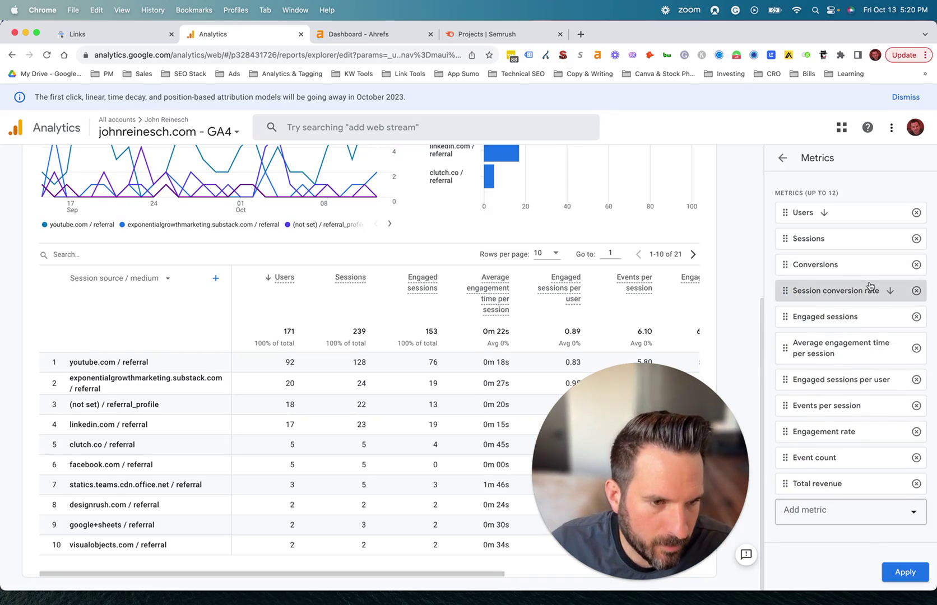
drag(795, 436, 804, 307)
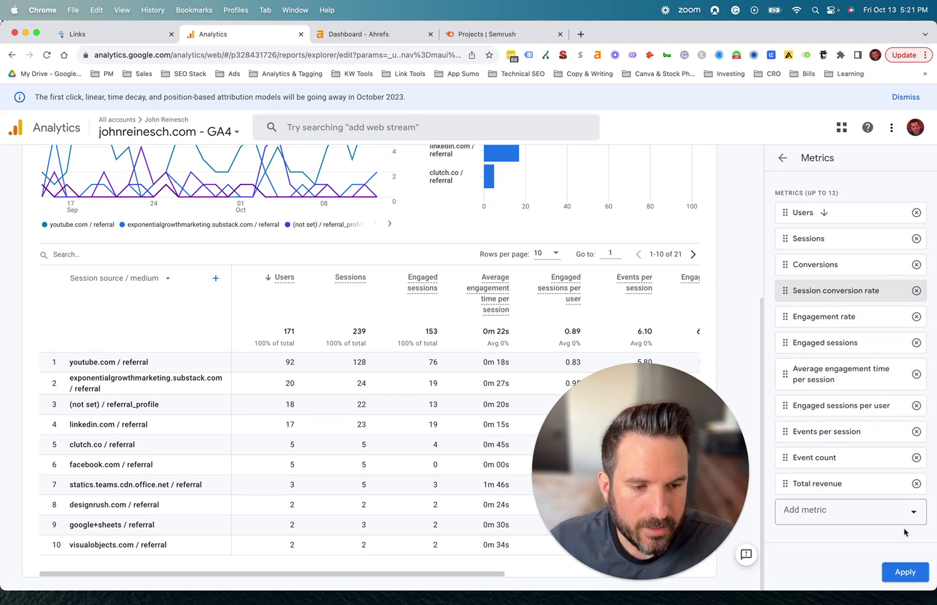
click(905, 572)
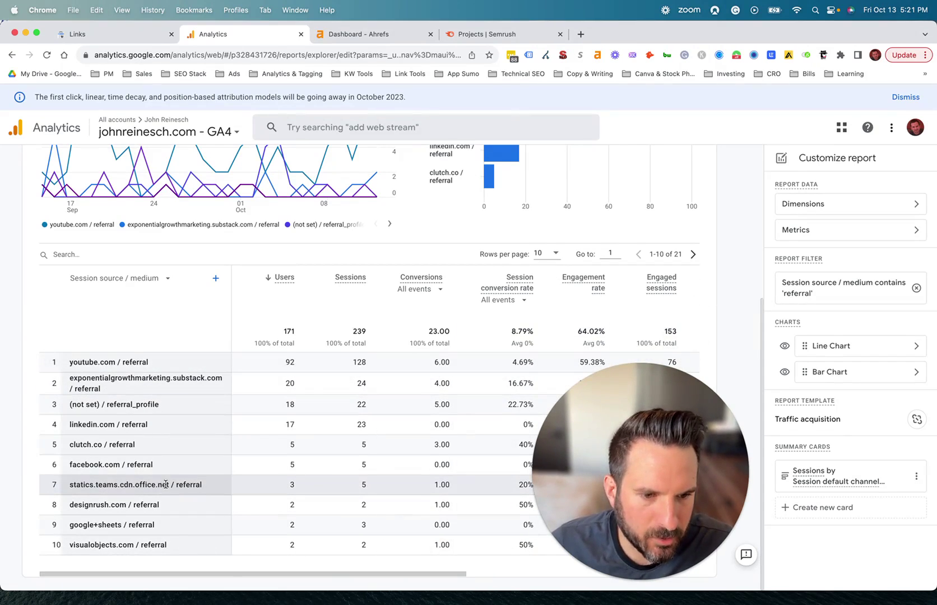
drag(324, 575, 278, 561)
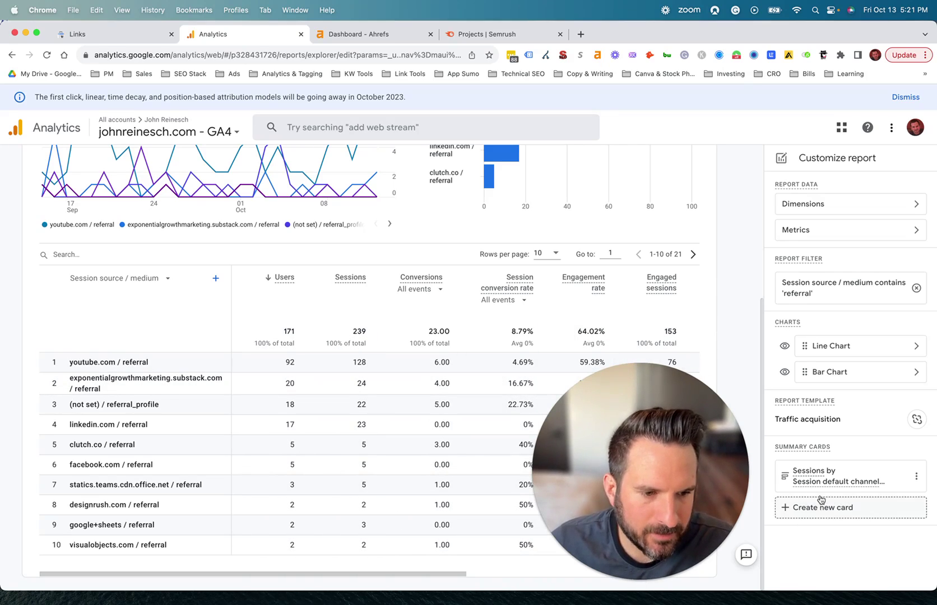
Save the customised report as a new report named 'Referral Traffic - Backlinks'.
scroll(512, 293, up, 5)
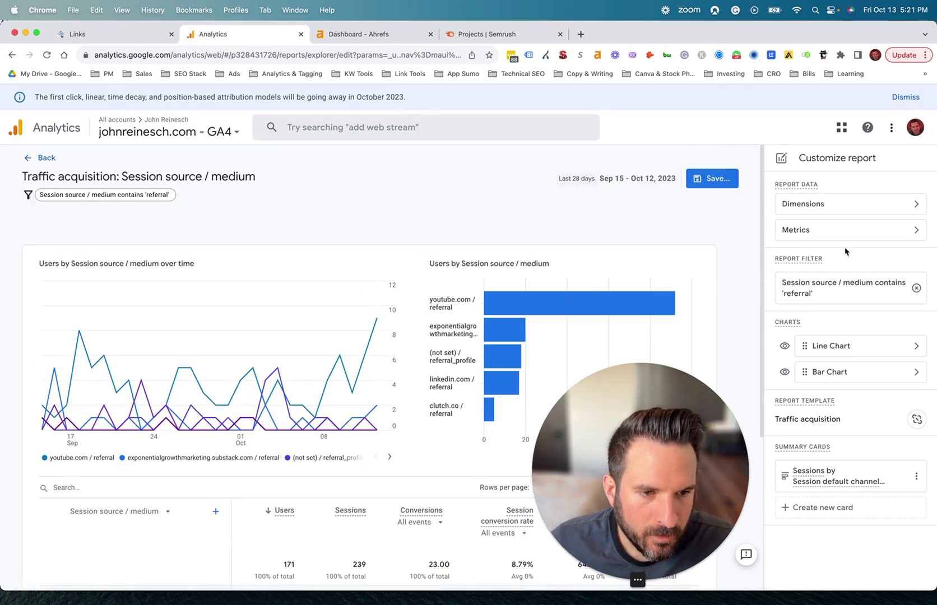
scroll(229, 353, down, 1)
scroll(228, 353, down, 5)
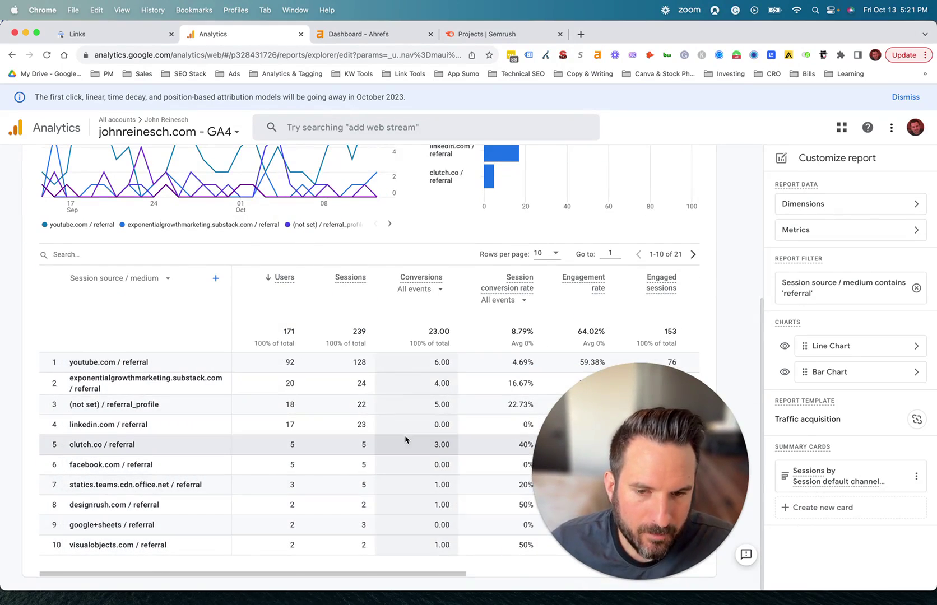
scroll(367, 391, up, 6)
click(716, 178)
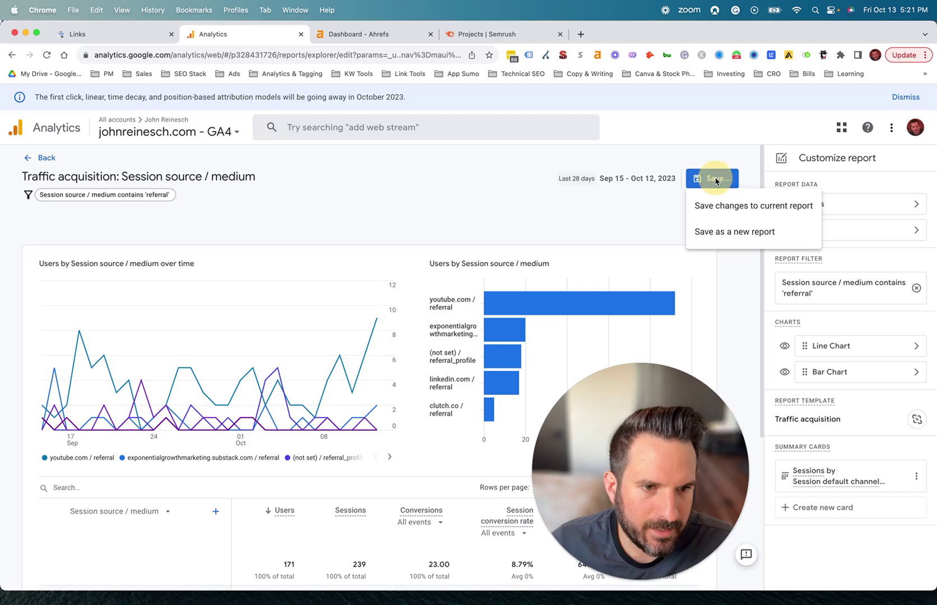
click(745, 234)
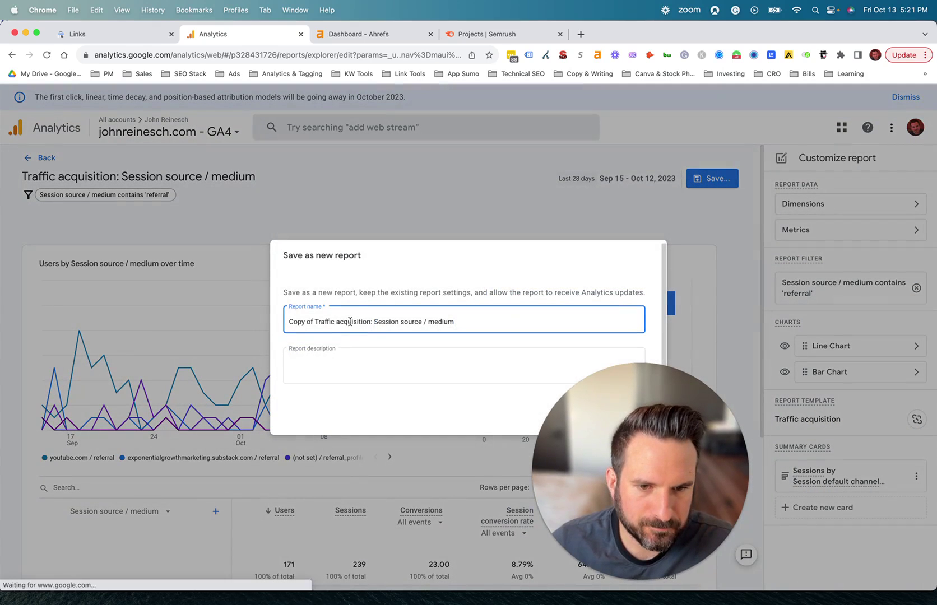
triple_click(349, 321)
text(R)
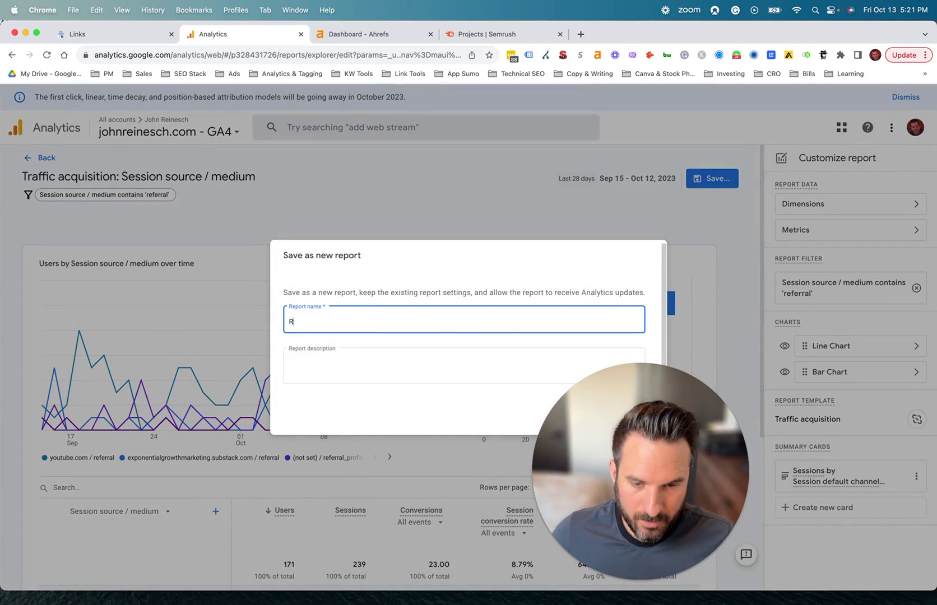
text(eferral Traffic - Backlinks)
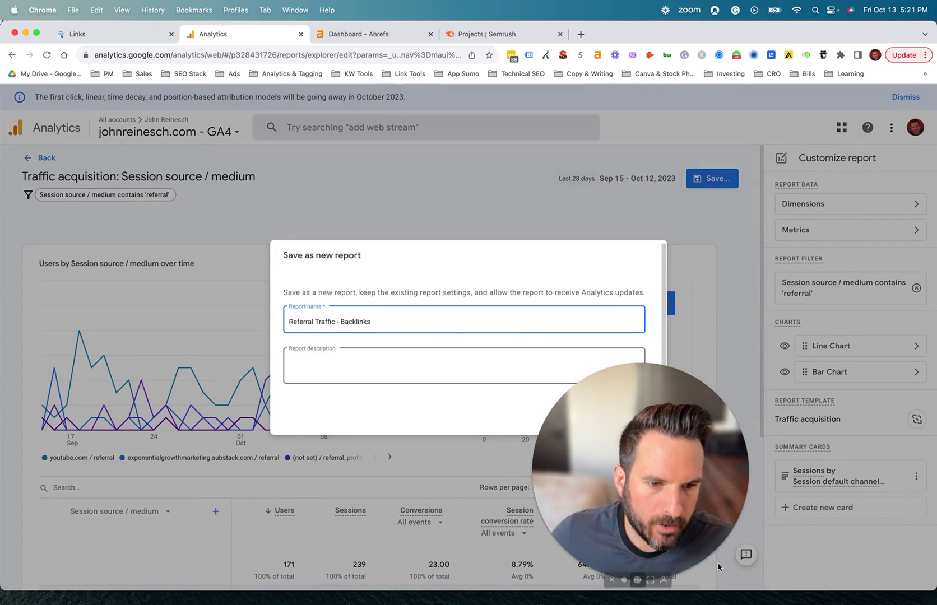
key(Tab)
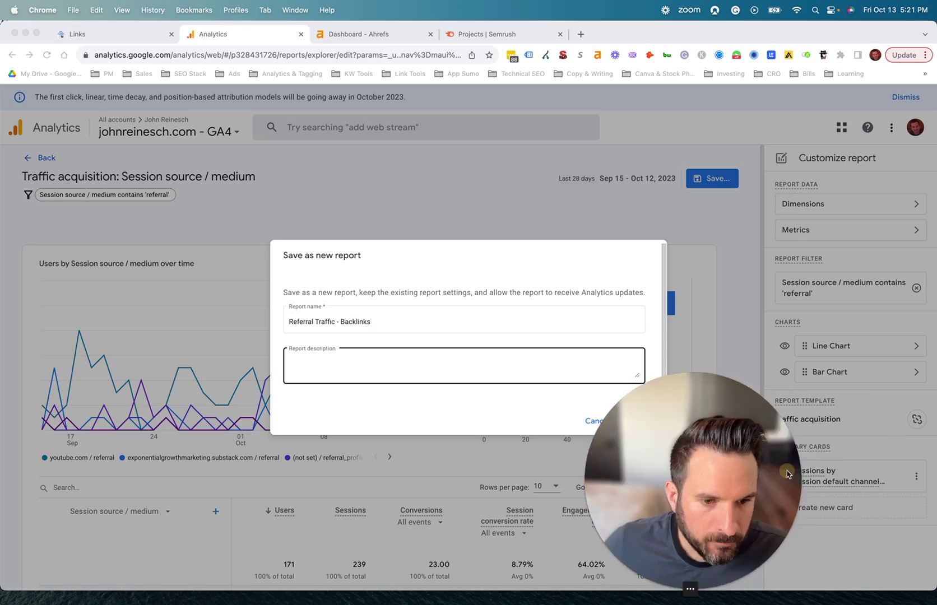
click(325, 367)
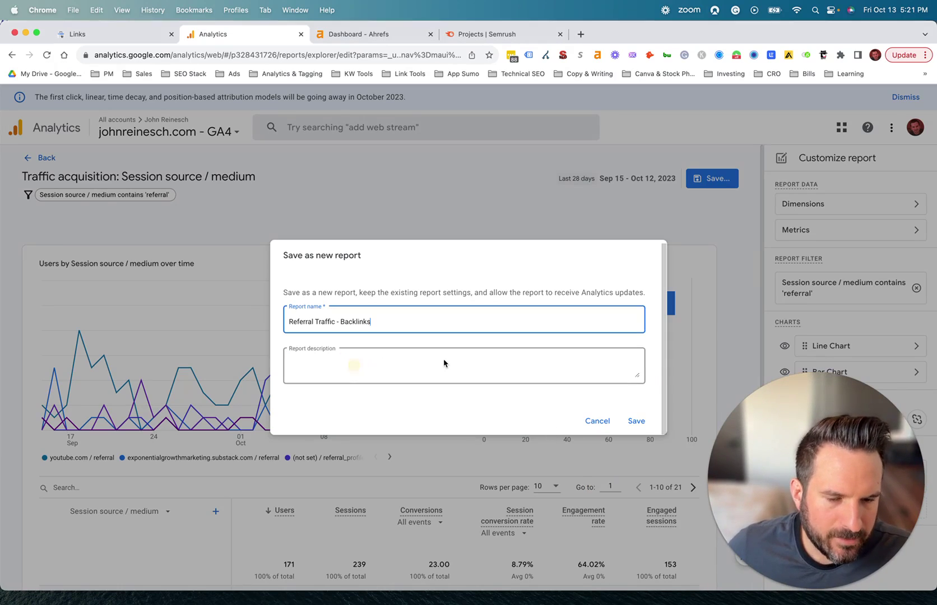
click(637, 422)
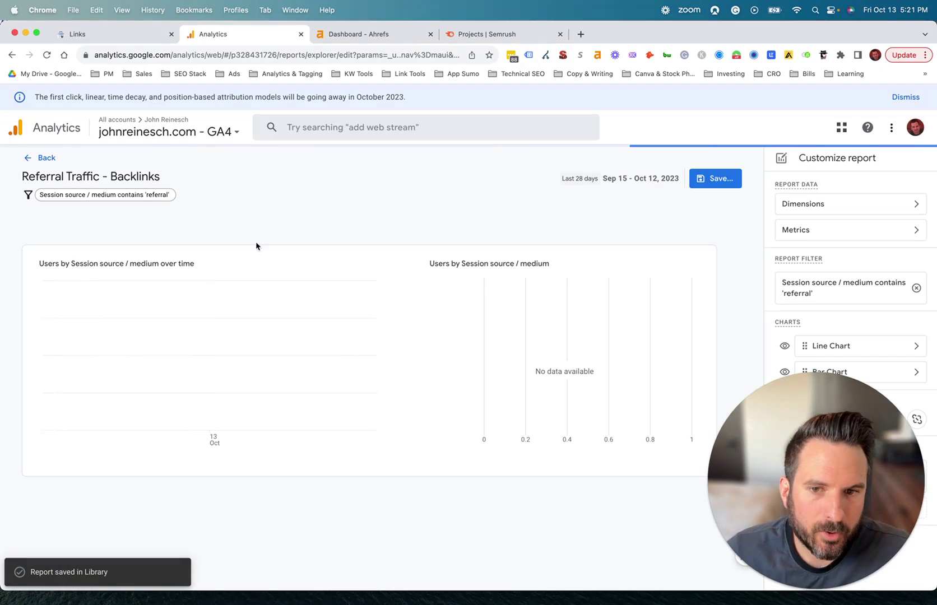
Leave the report editor and open the Library, where 'Referral Traffic - Backlinks' is listed.
click(56, 158)
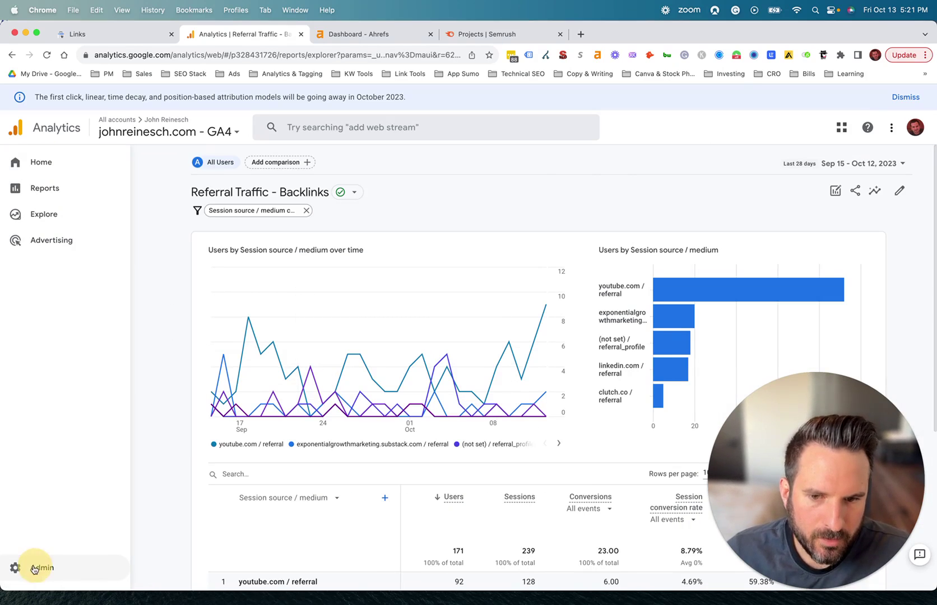
click(34, 569)
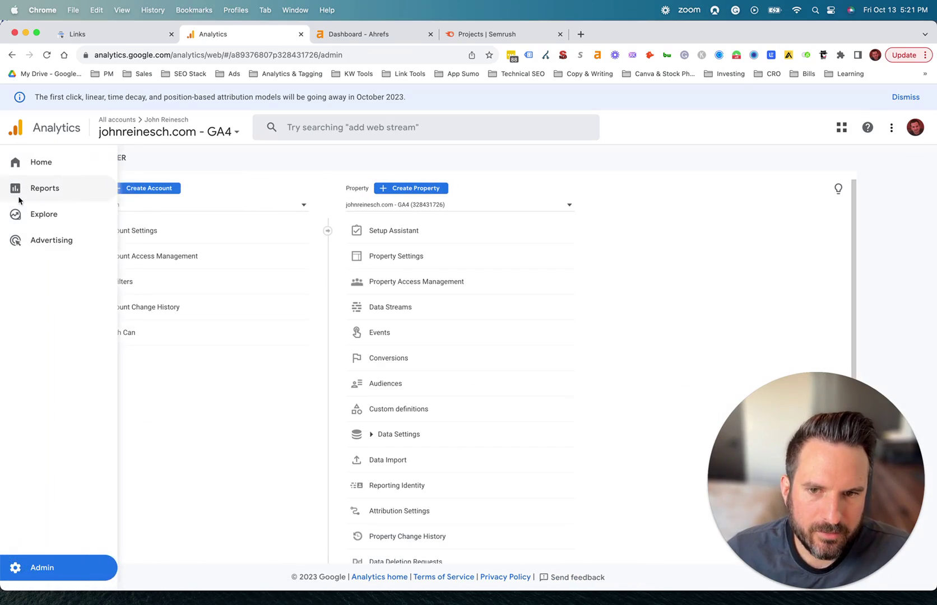
click(76, 190)
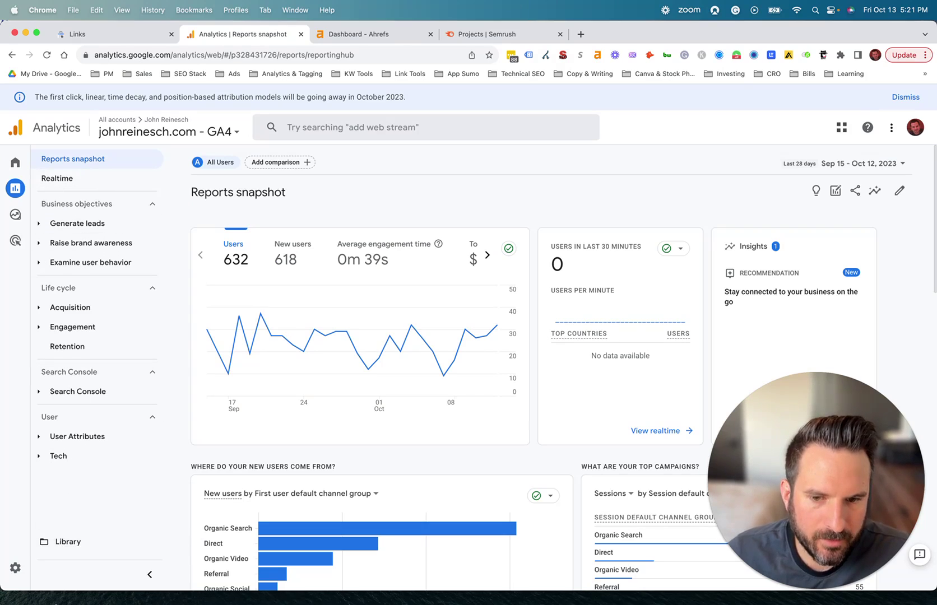
click(63, 541)
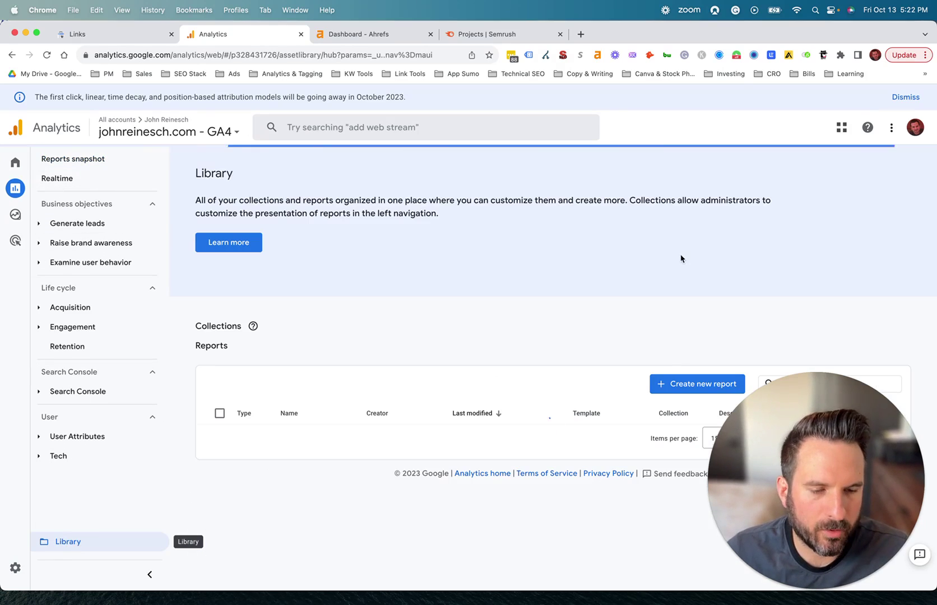
scroll(716, 268, down, 2)
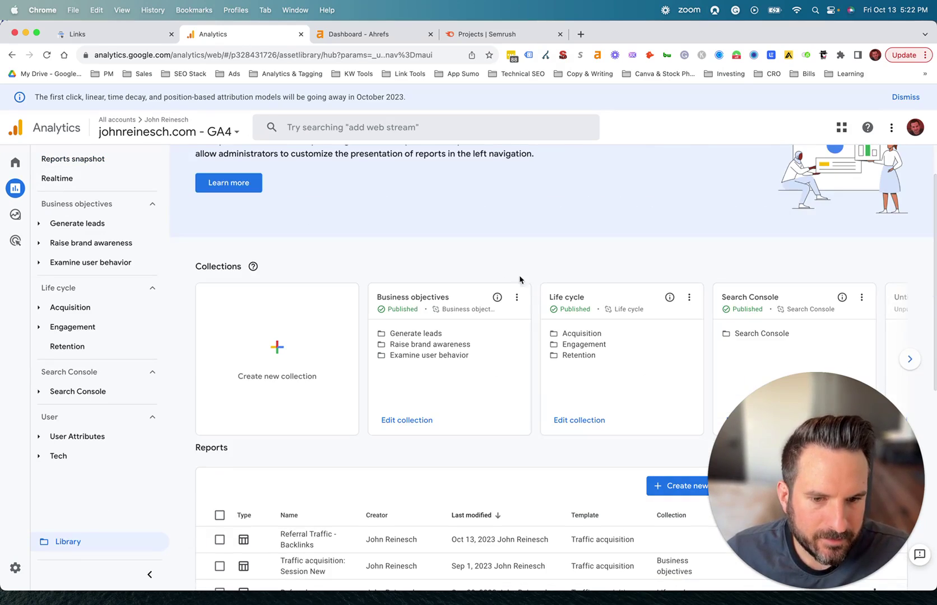
scroll(520, 280, down, 5)
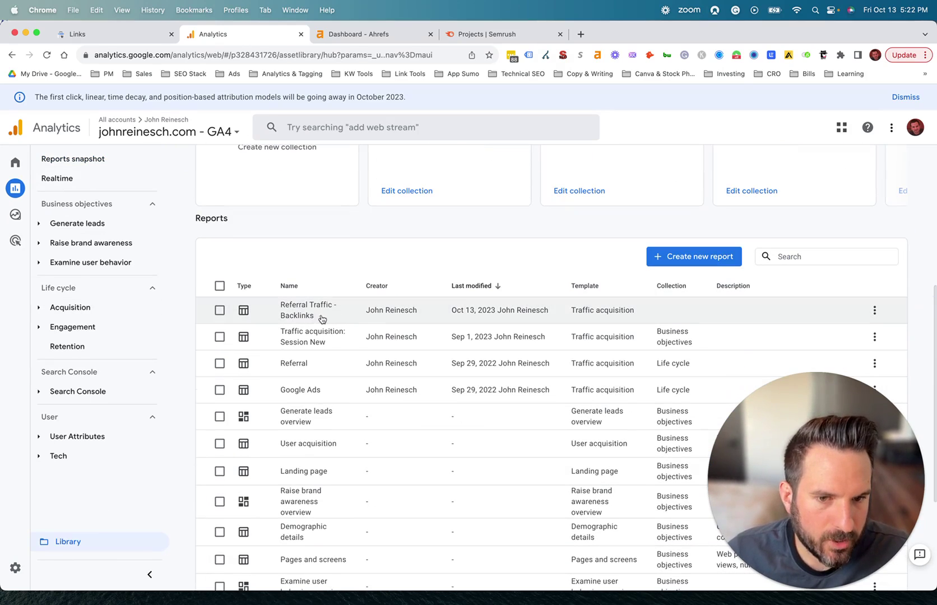
scroll(322, 319, up, 3)
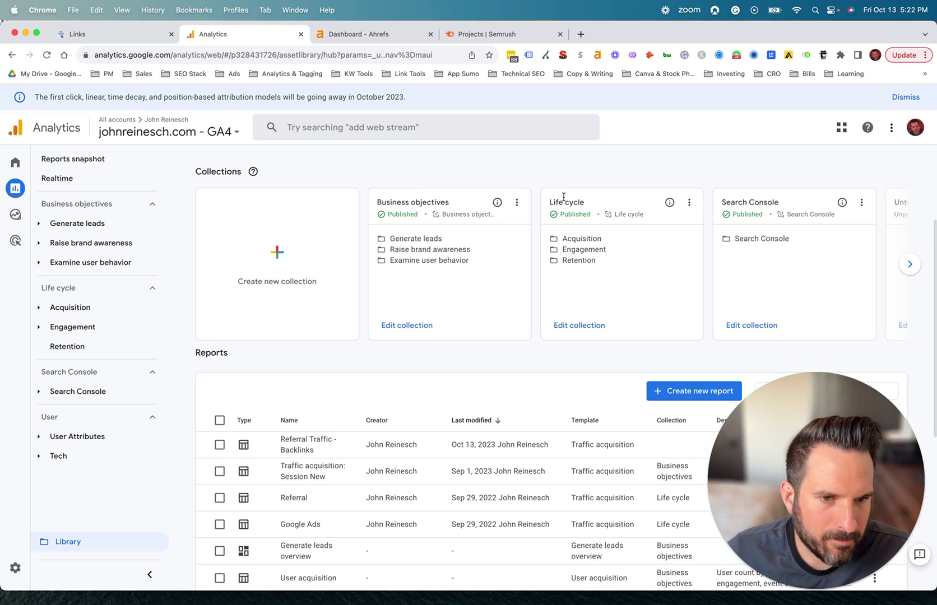
Edit the Life cycle collection and place 'Referral Traffic - Backlinks' under Acquisition after Traffic acquisition.
click(575, 333)
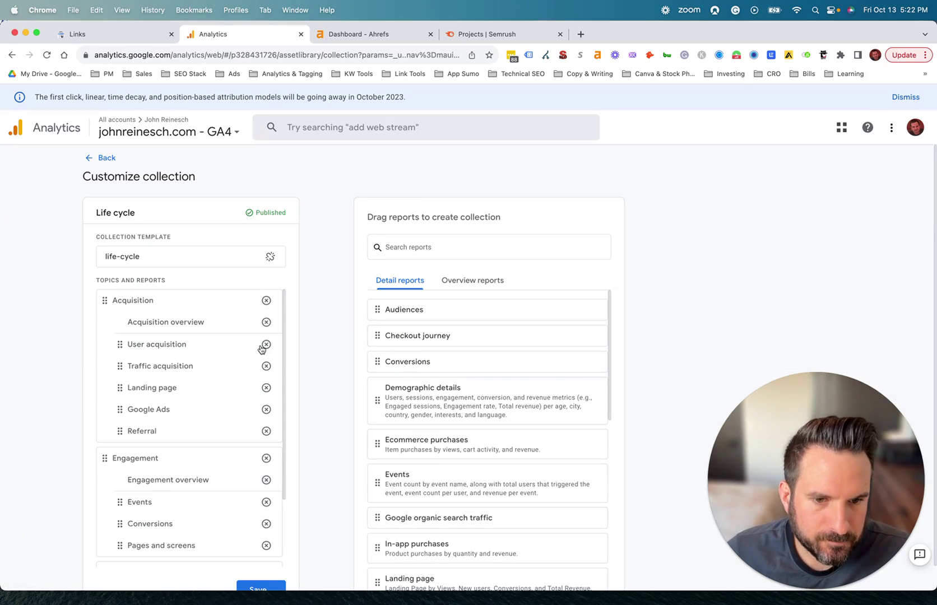
scroll(266, 358, down, 2)
scroll(266, 359, up, 2)
scroll(188, 351, down, 3)
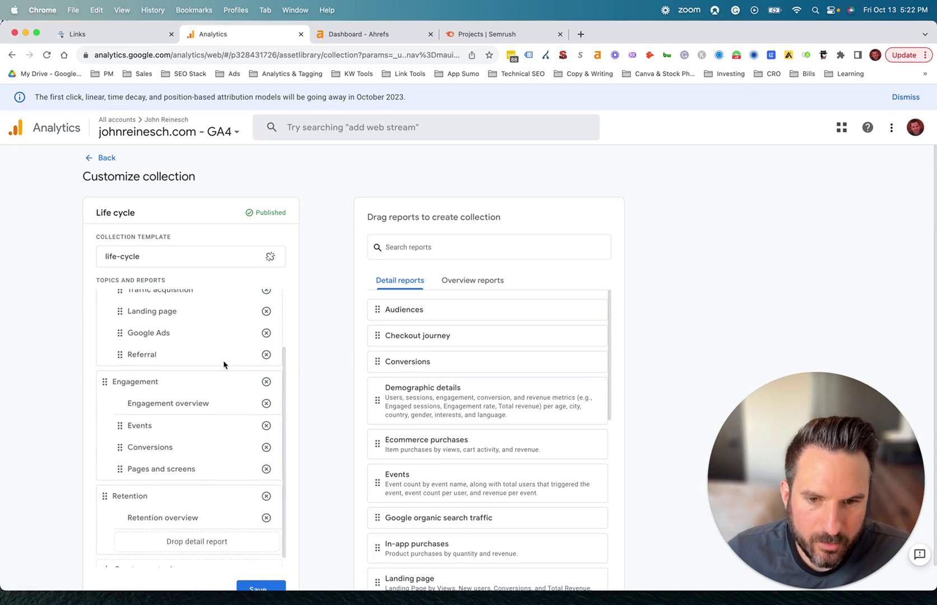
scroll(223, 362, up, 3)
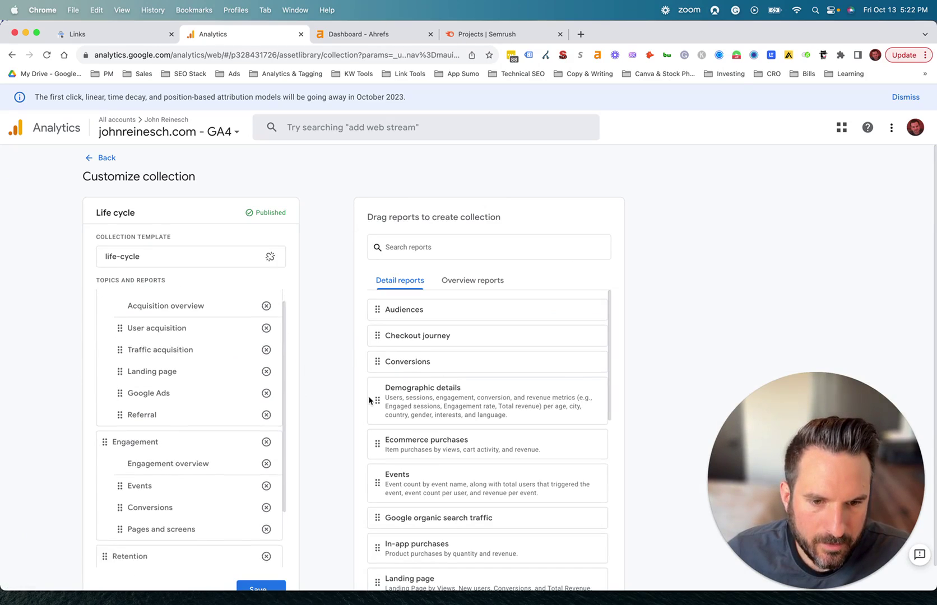
click(426, 245)
text(refer)
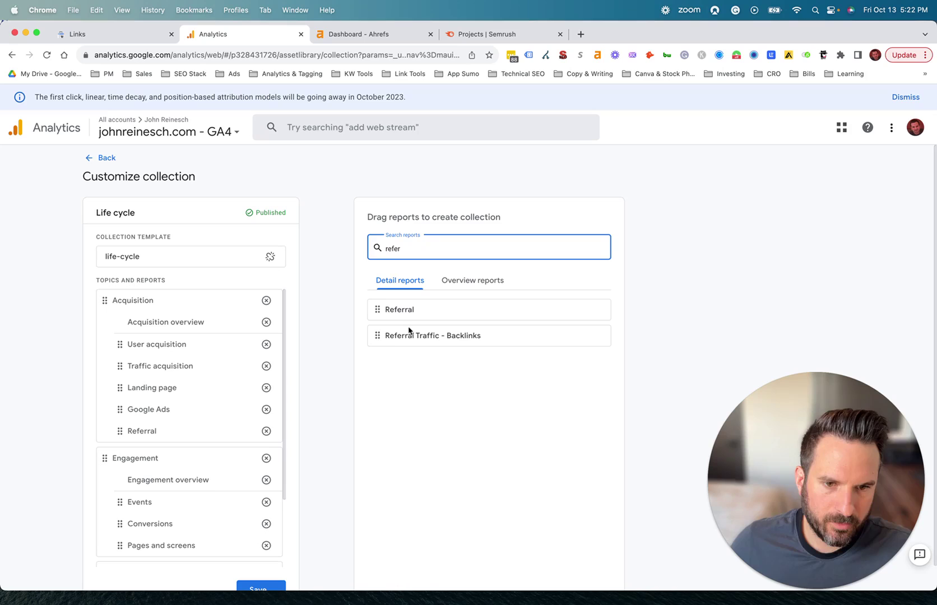
drag(376, 335, 135, 389)
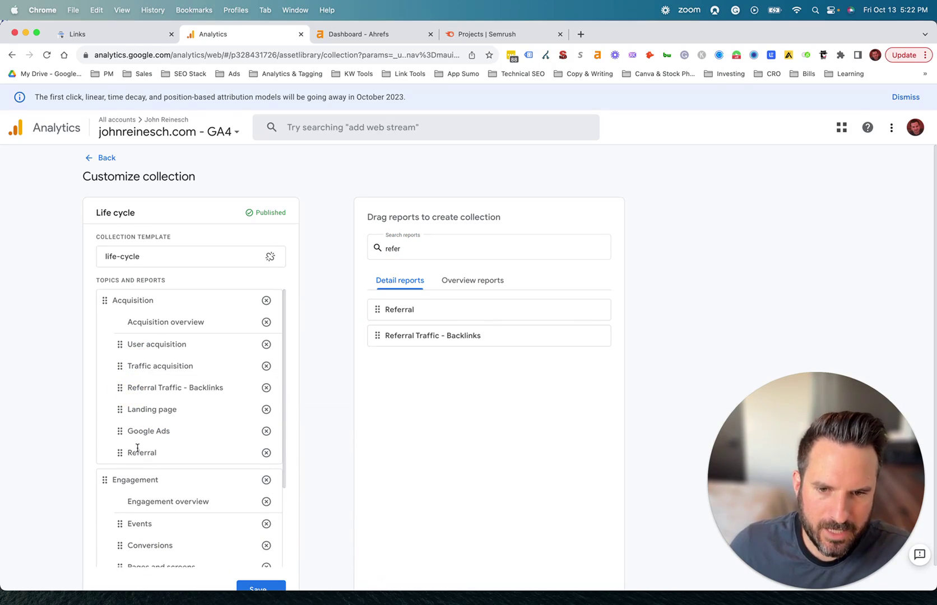
Save the changes to the current Life cycle collection.
scroll(311, 493, down, 1)
click(257, 565)
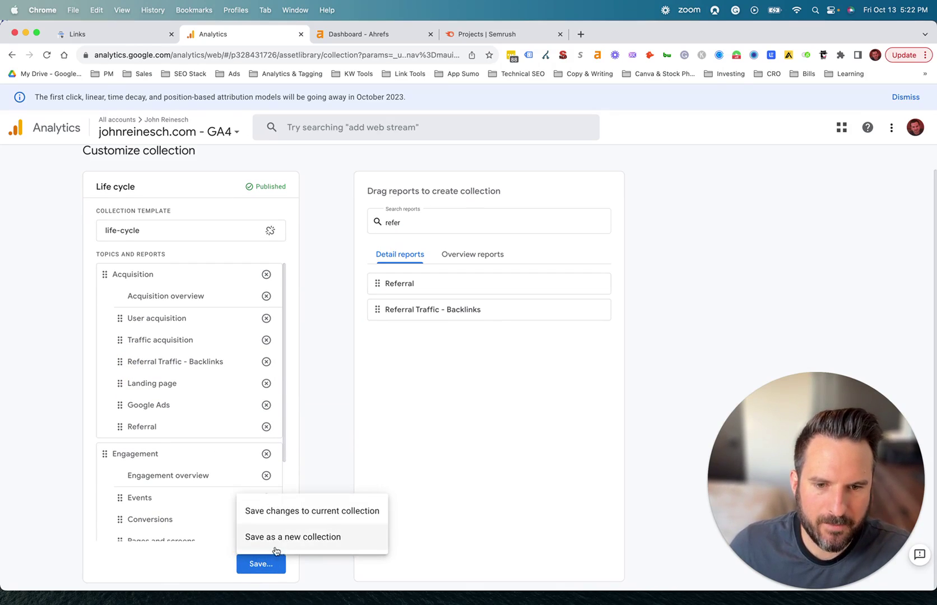
click(307, 518)
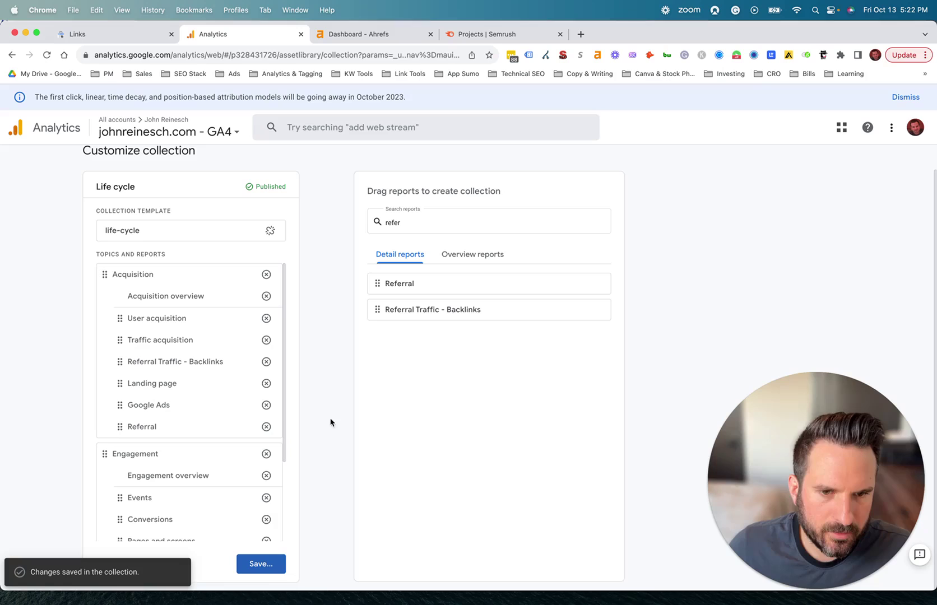
scroll(90, 413, up, 1)
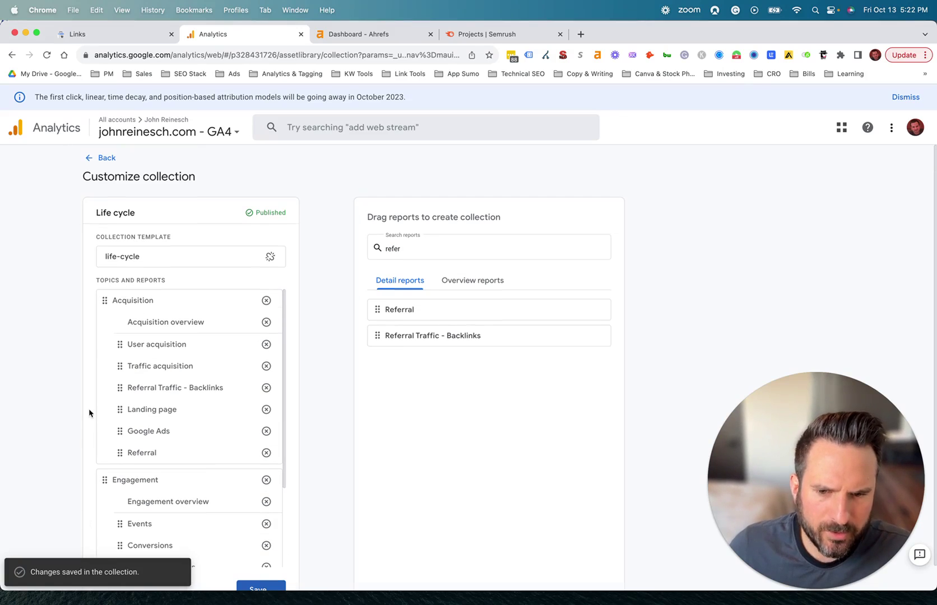
Open Referral Traffic - Backlinks from Life cycle > Acquisition and scroll through its referral table.
click(99, 158)
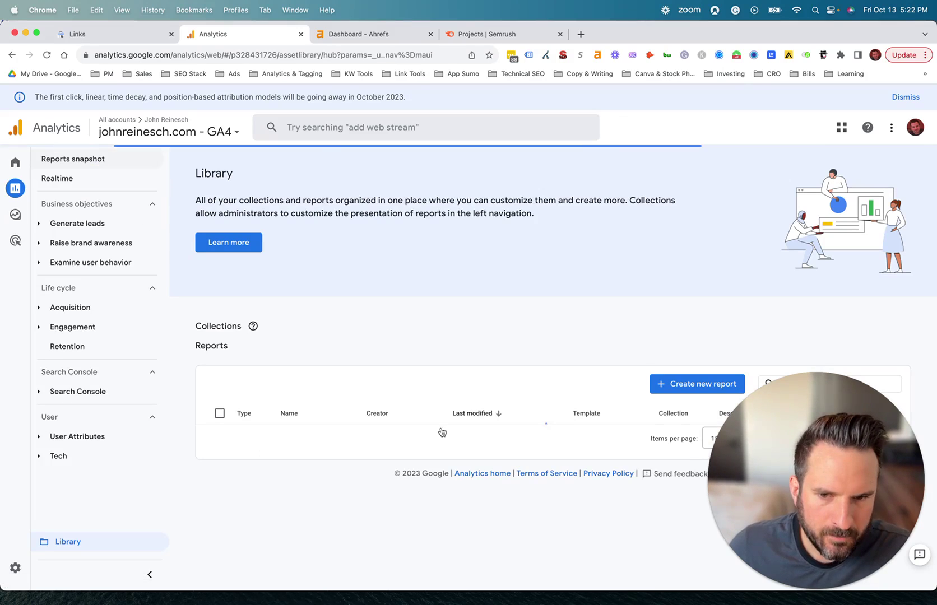
click(59, 307)
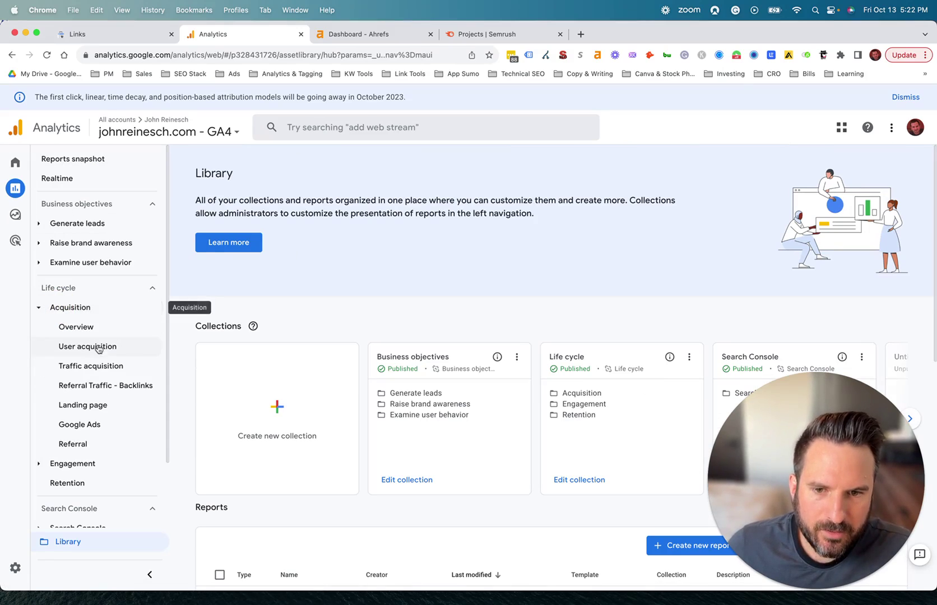
click(118, 387)
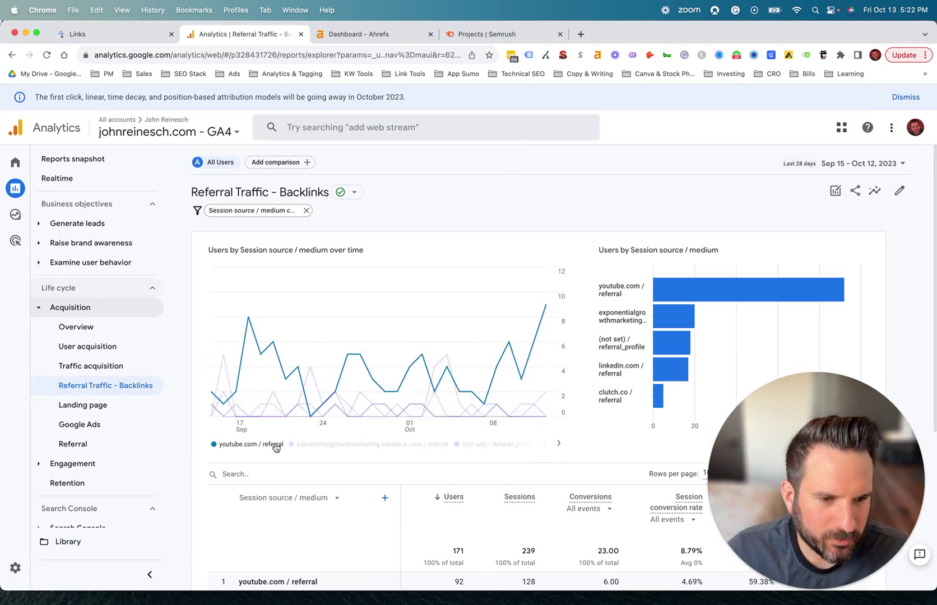
scroll(274, 445, down, 5)
scroll(289, 438, down, 2)
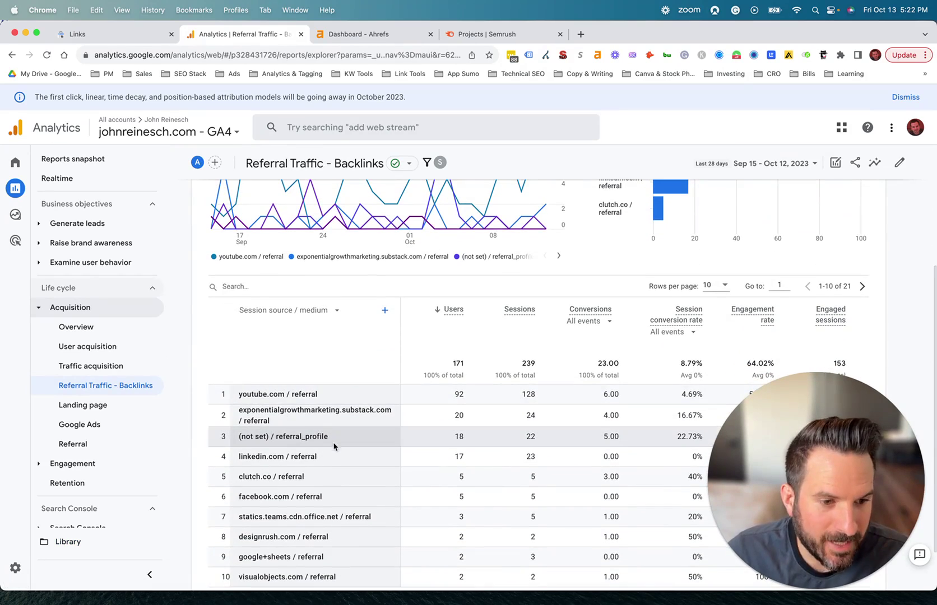
scroll(338, 449, down, 2)
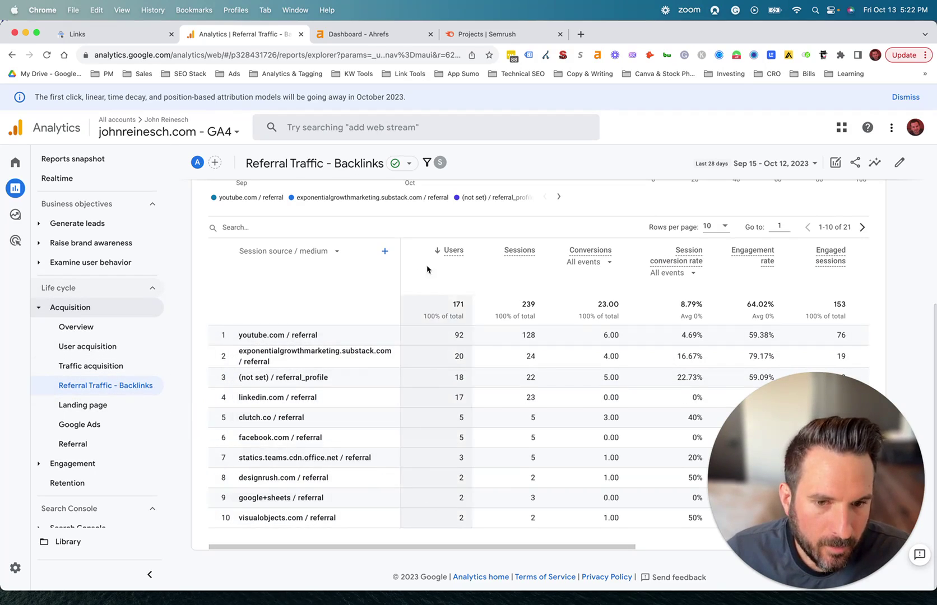
scroll(300, 348, up, 3)
scroll(297, 341, up, 6)
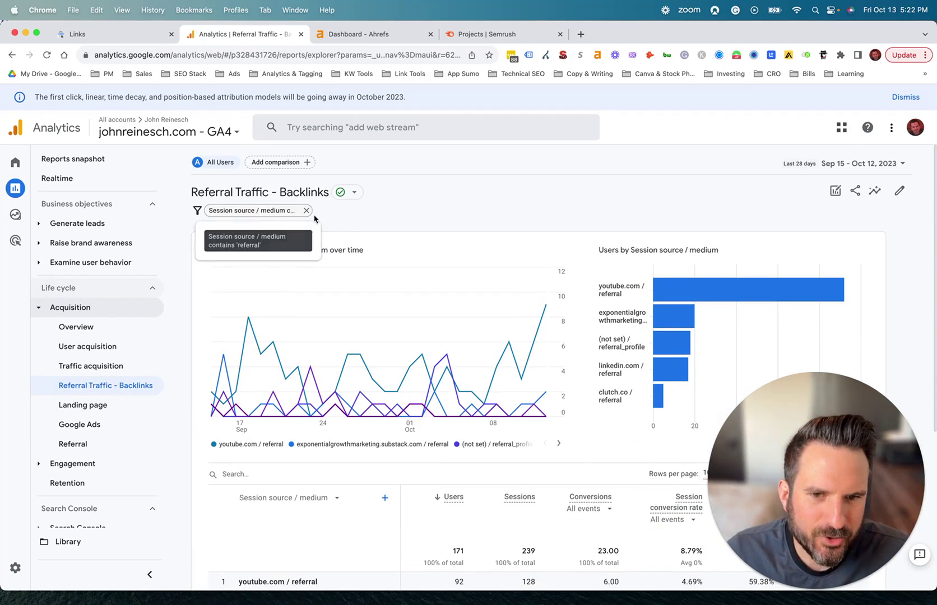
Open the standard Traffic acquisition report.
click(92, 367)
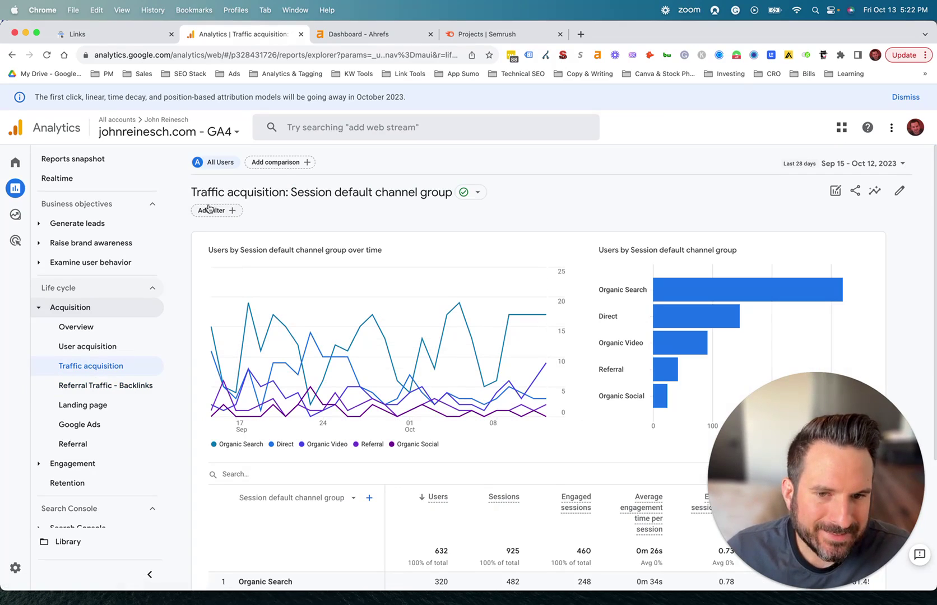
scroll(315, 254, down, 3)
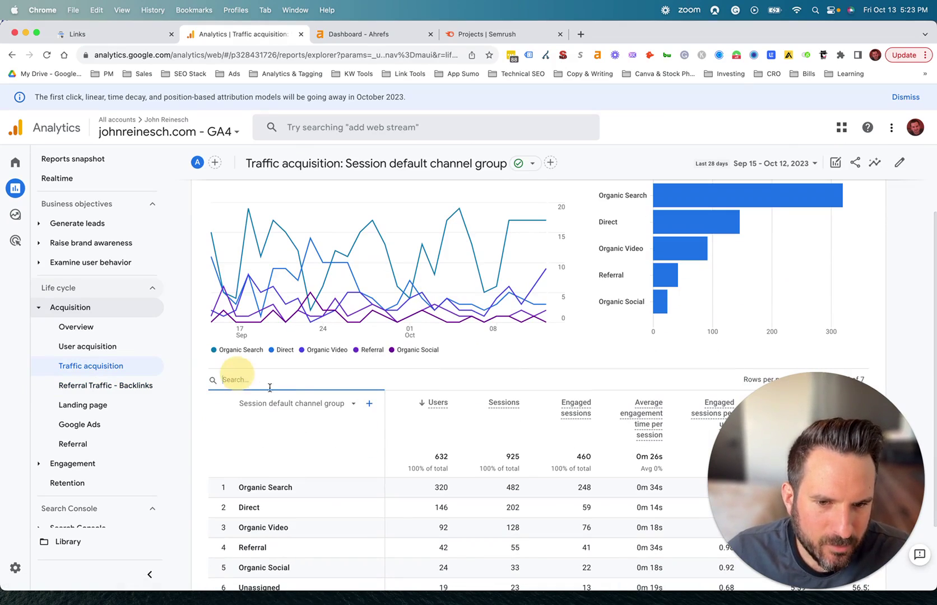
click(300, 402)
click(222, 381)
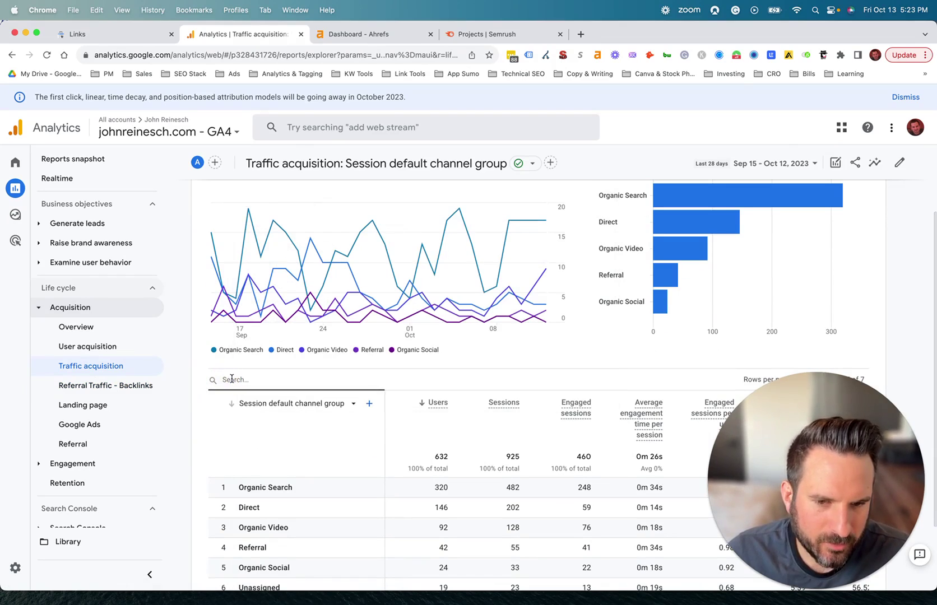
scroll(218, 280, up, 3)
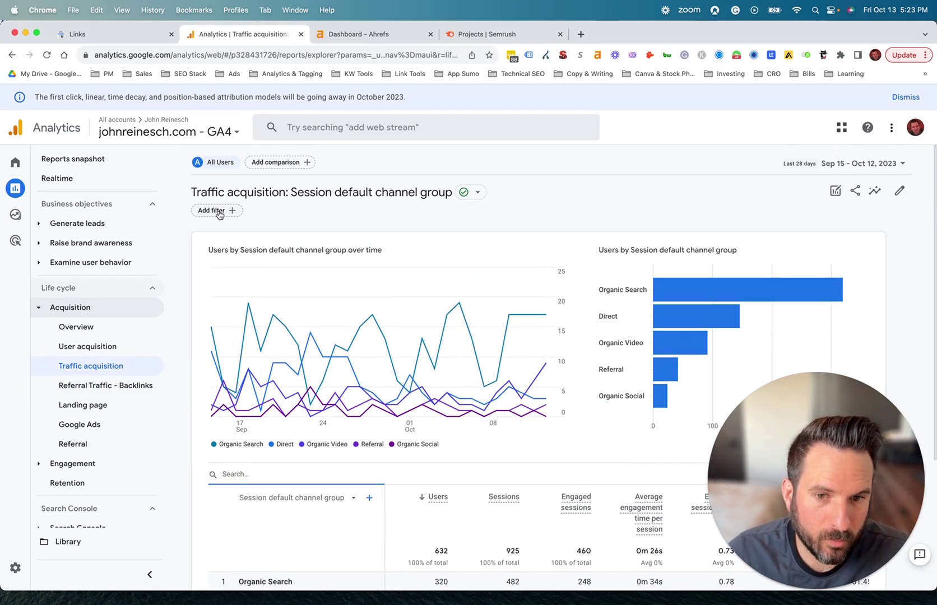
Filter the report to Session source / medium containing 'referral'.
click(220, 212)
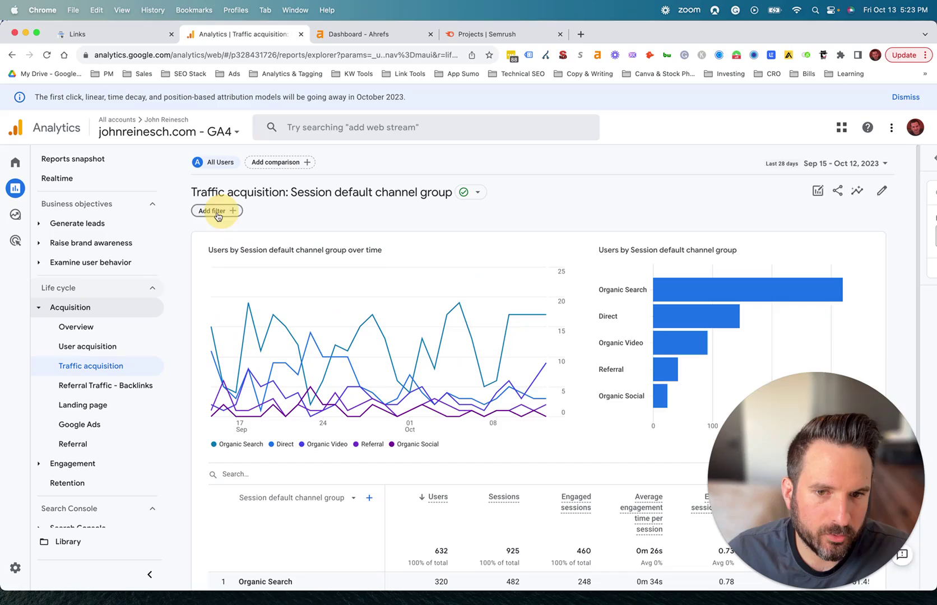
click(865, 244)
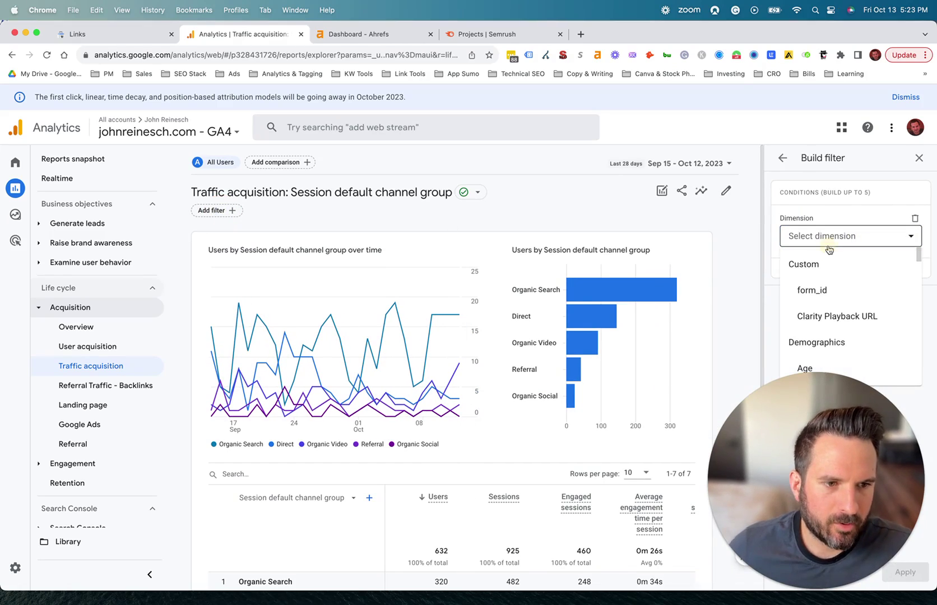
text(source)
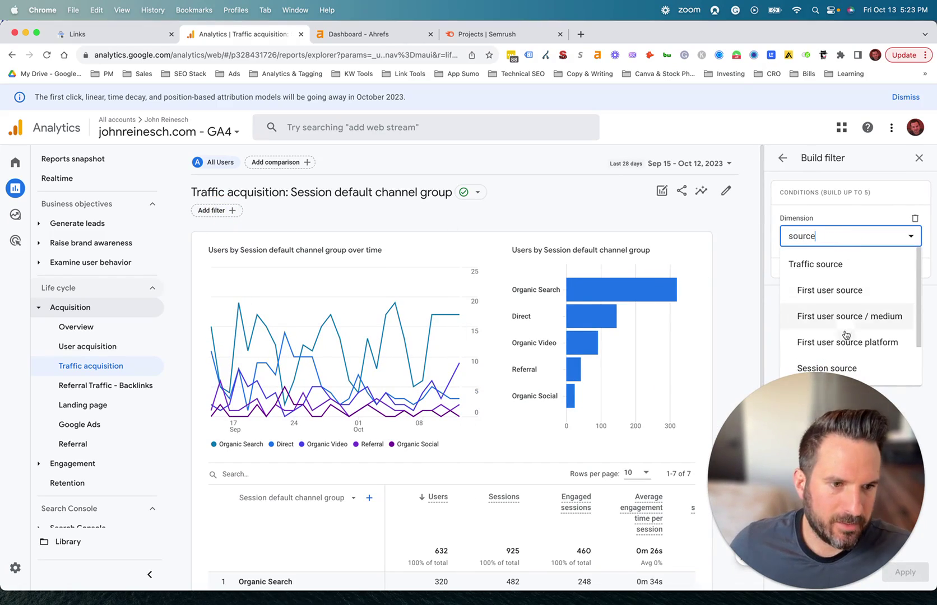
scroll(846, 335, down, 2)
click(836, 341)
click(829, 275)
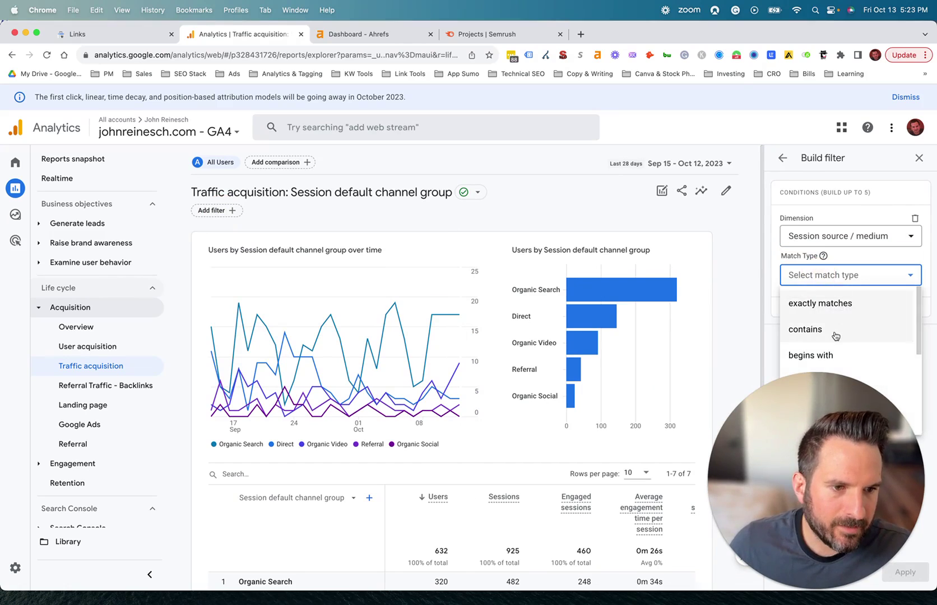
click(835, 335)
click(817, 312)
text(referral)
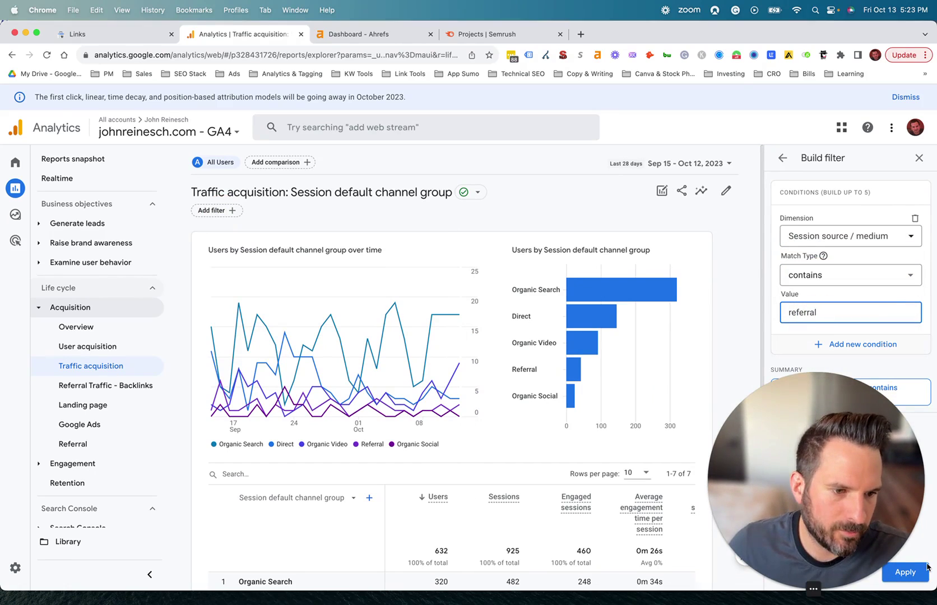
click(921, 577)
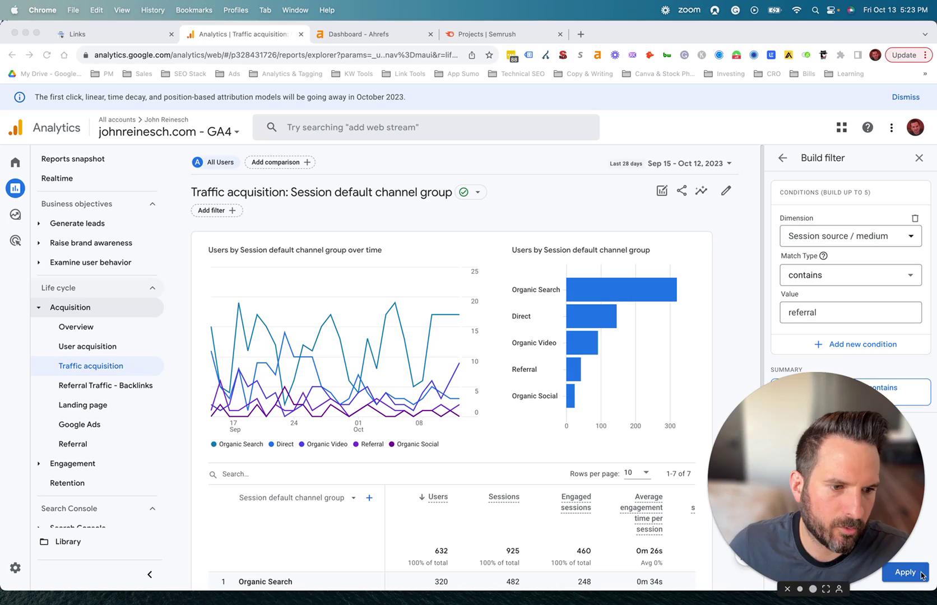
click(904, 572)
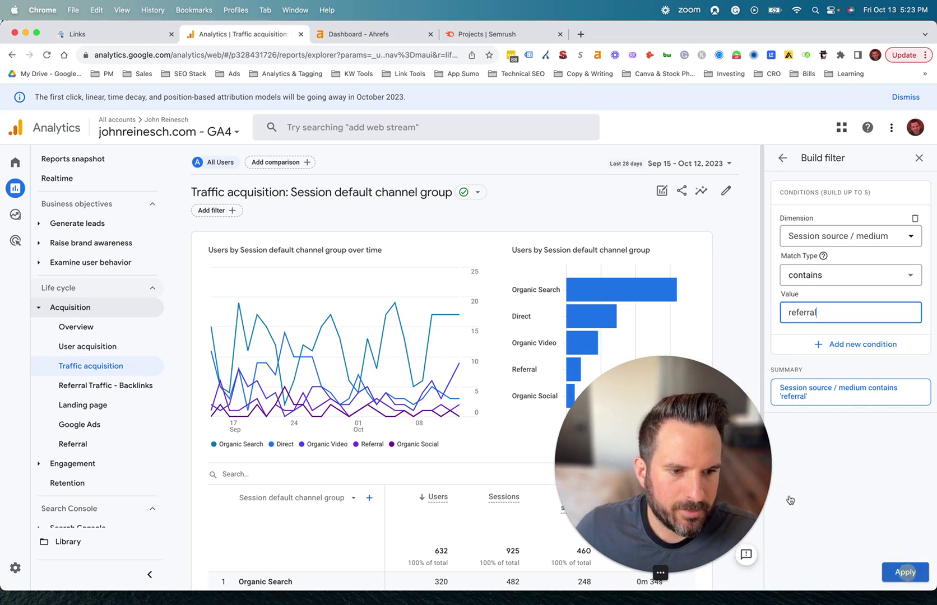
Switch the table's primary dimension to Session source / medium and review the referral sources.
drag(623, 439, 776, 446)
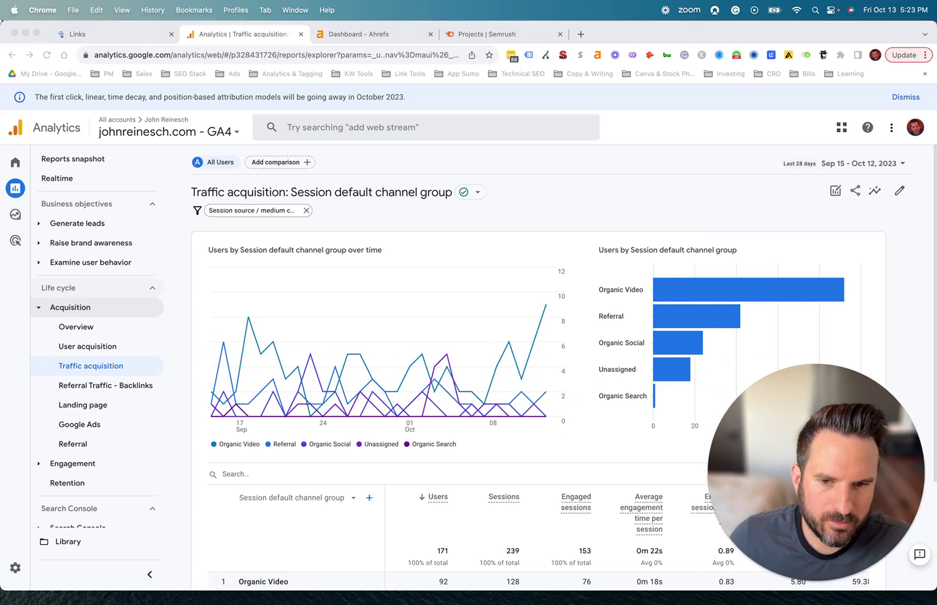
scroll(392, 378, down, 5)
click(350, 357)
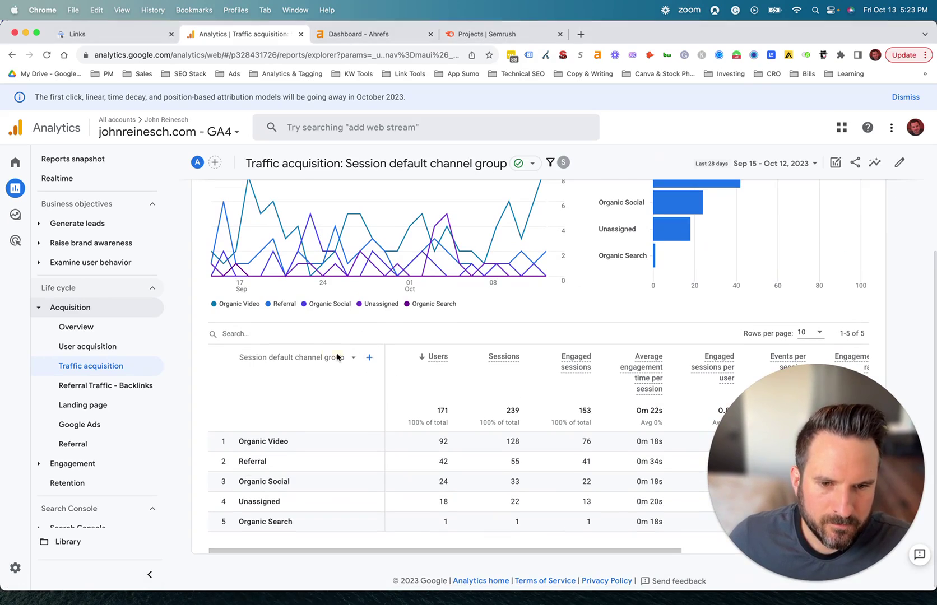
click(339, 357)
click(286, 403)
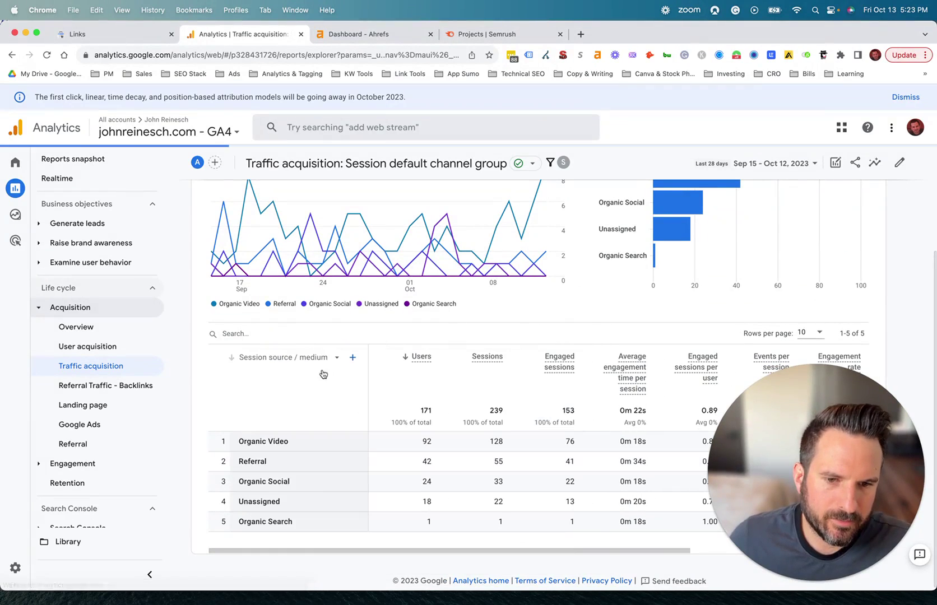
scroll(317, 438, down, 3)
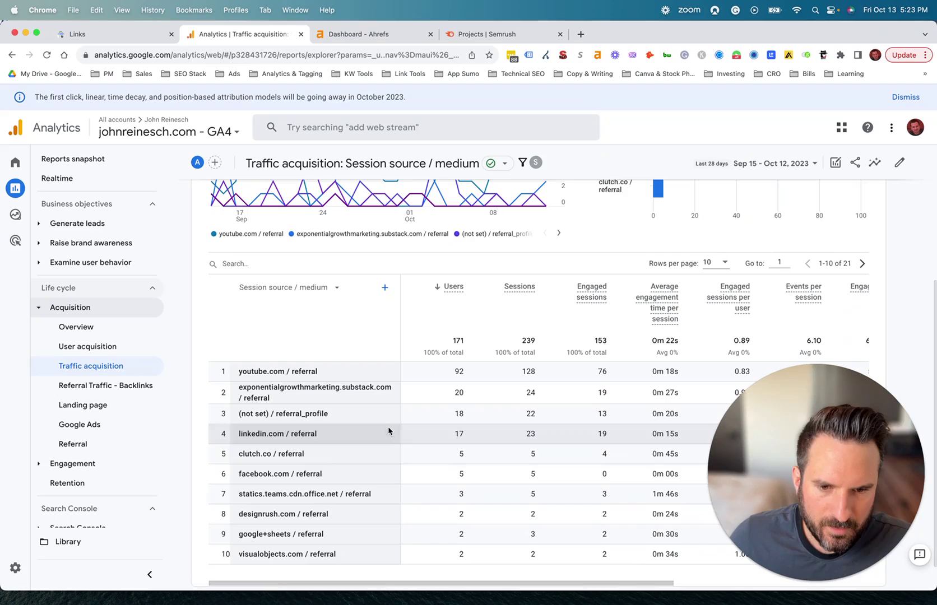
scroll(336, 504, up, 8)
scroll(336, 448, down, 5)
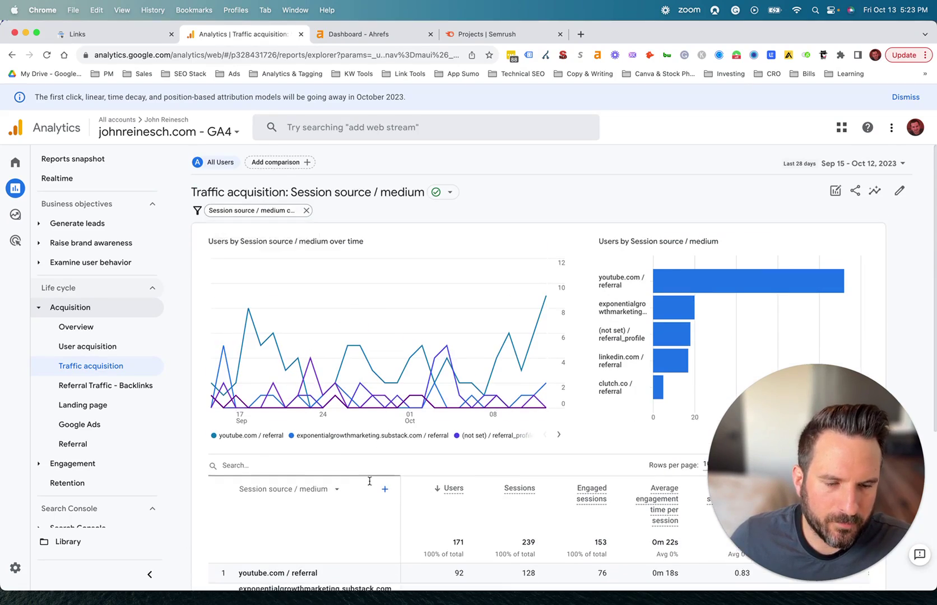
scroll(211, 257, up, 5)
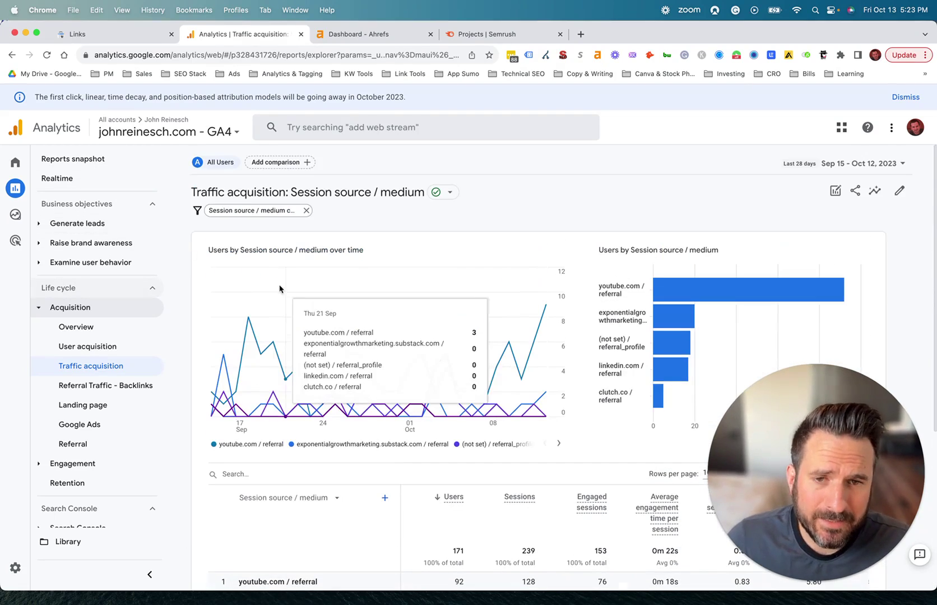
click(104, 37)
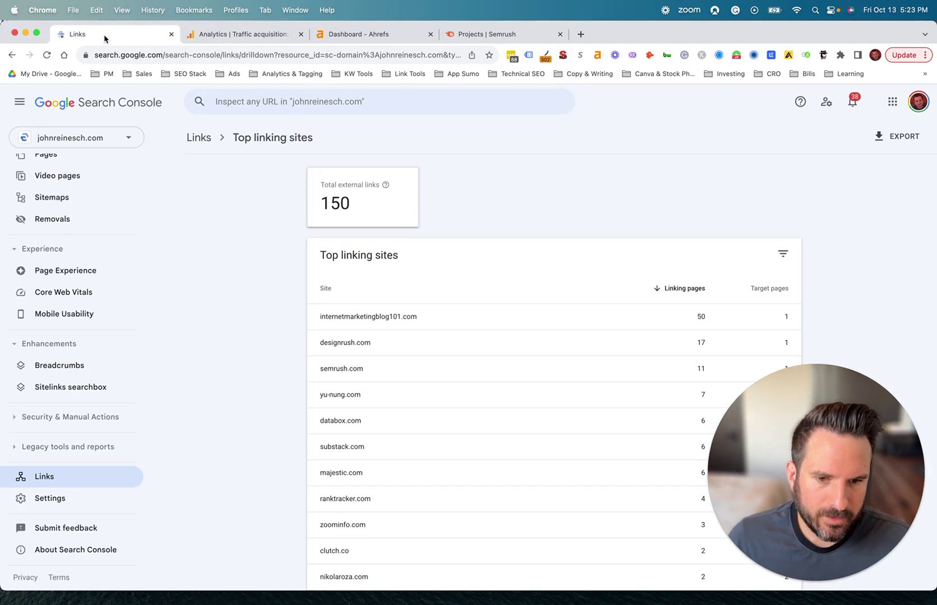
scroll(359, 347, down, 5)
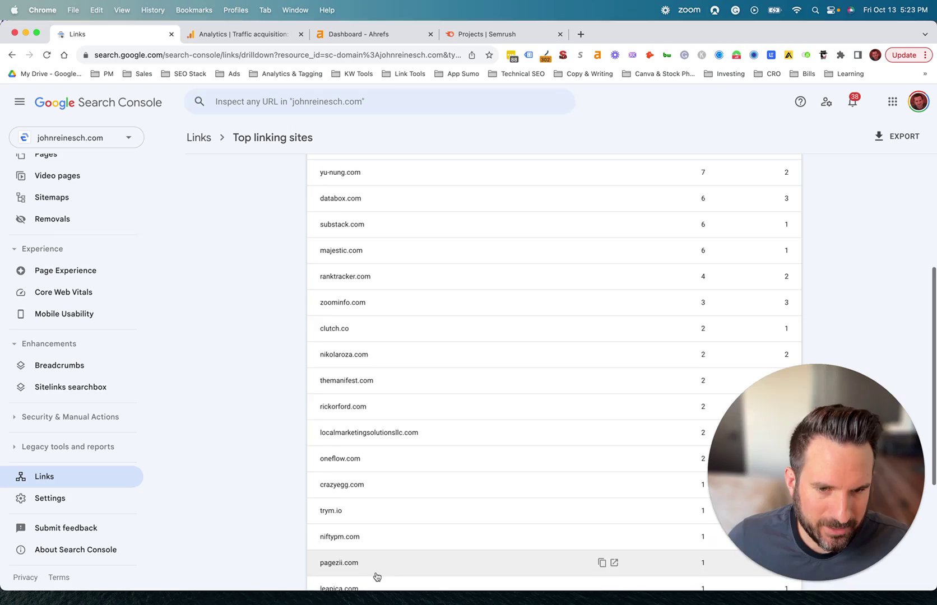
scroll(396, 404, up, 1)
scroll(396, 471, down, 3)
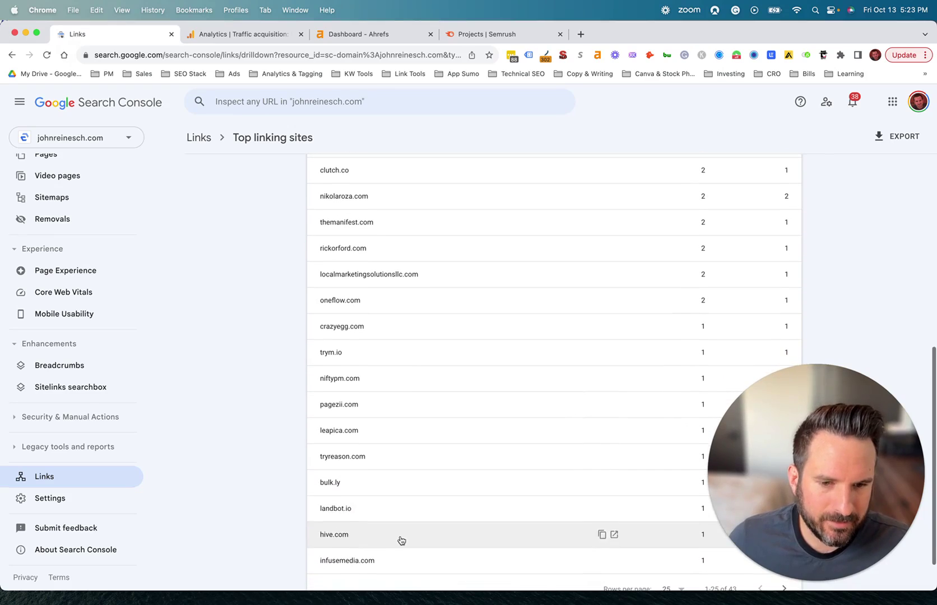
click(253, 34)
scroll(351, 434, down, 3)
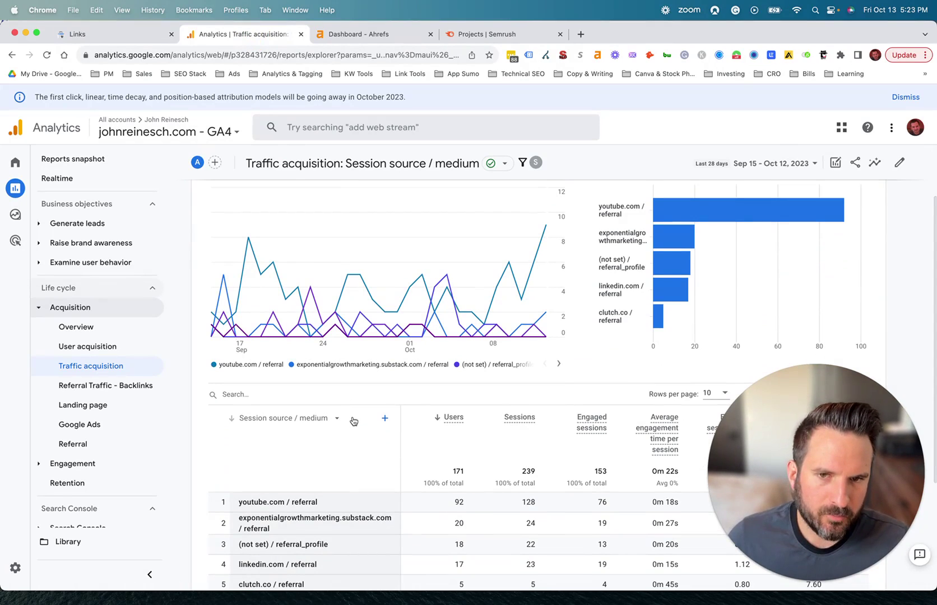
click(123, 34)
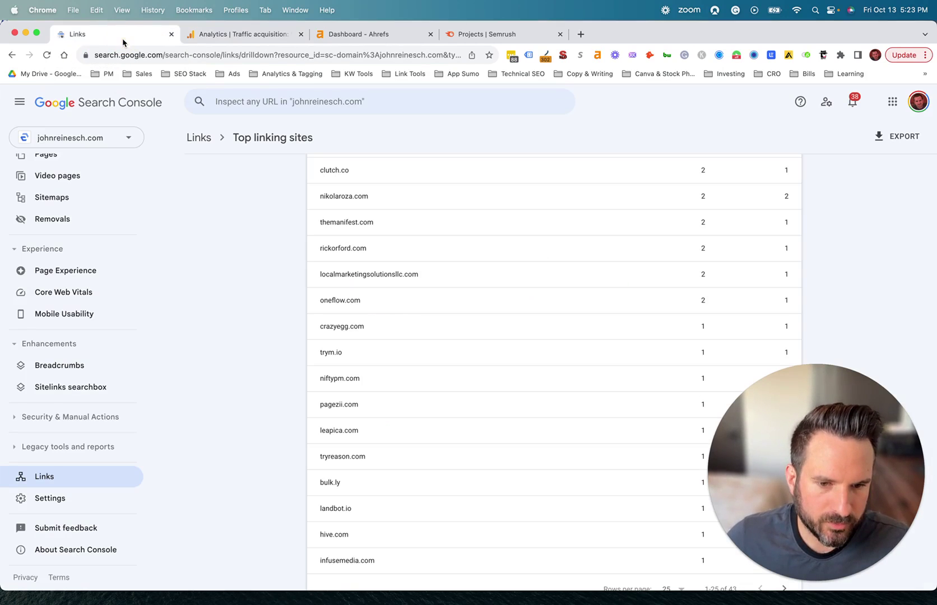
click(241, 34)
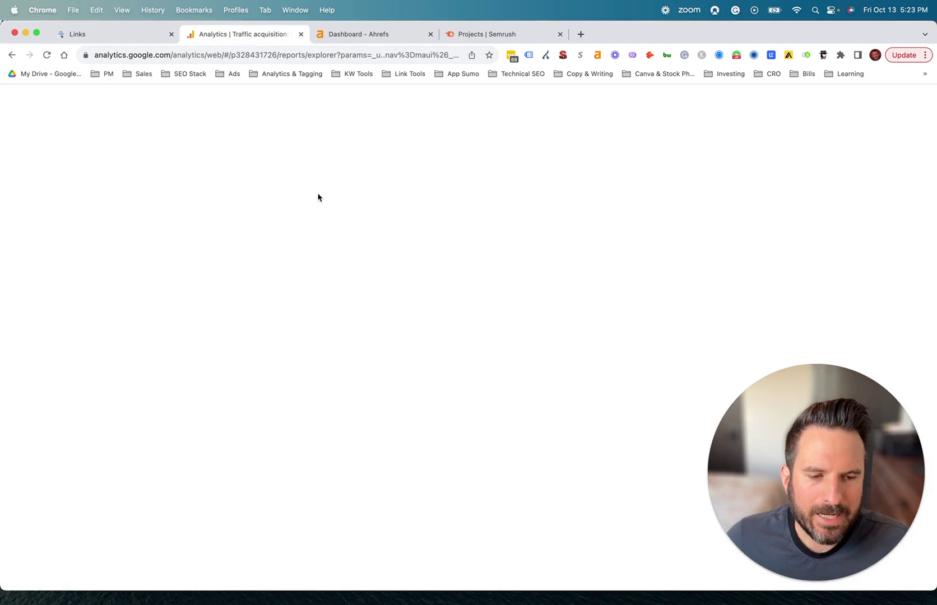